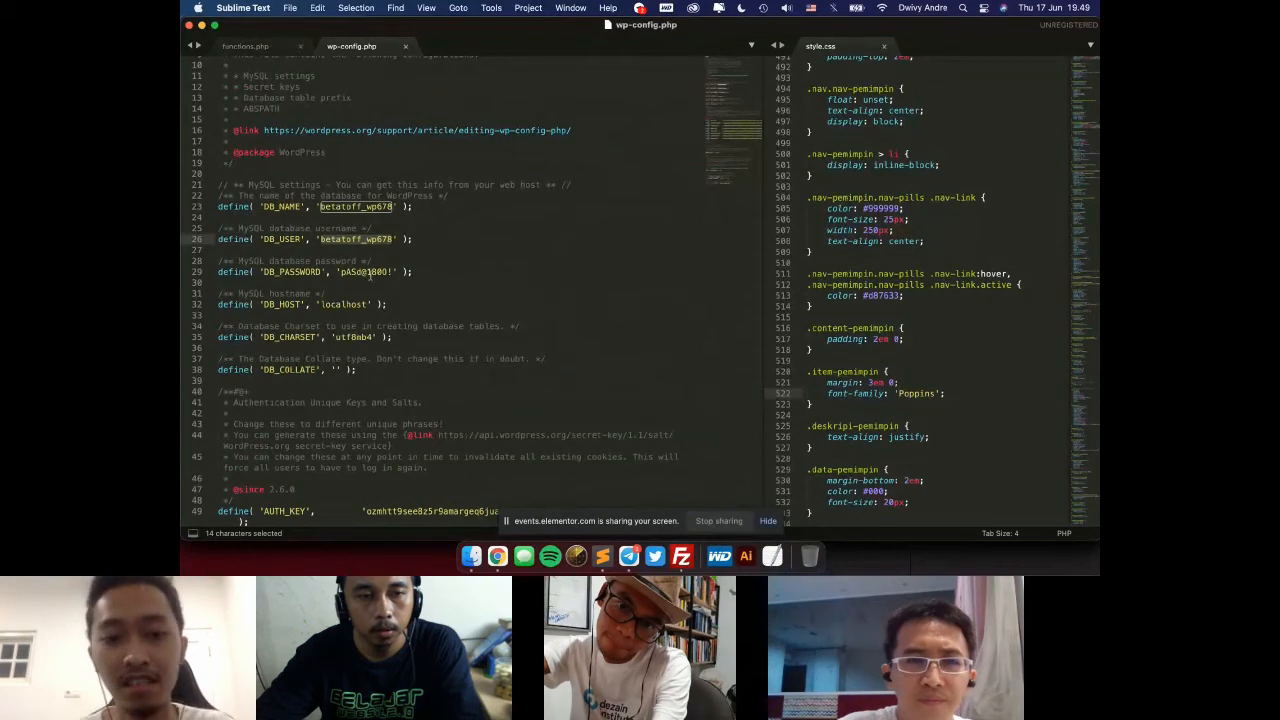
Step: Switch to Chrome and open the MySQL Databases page in cPanel
{"action": "left_click", "coordinate": [437, 273]}
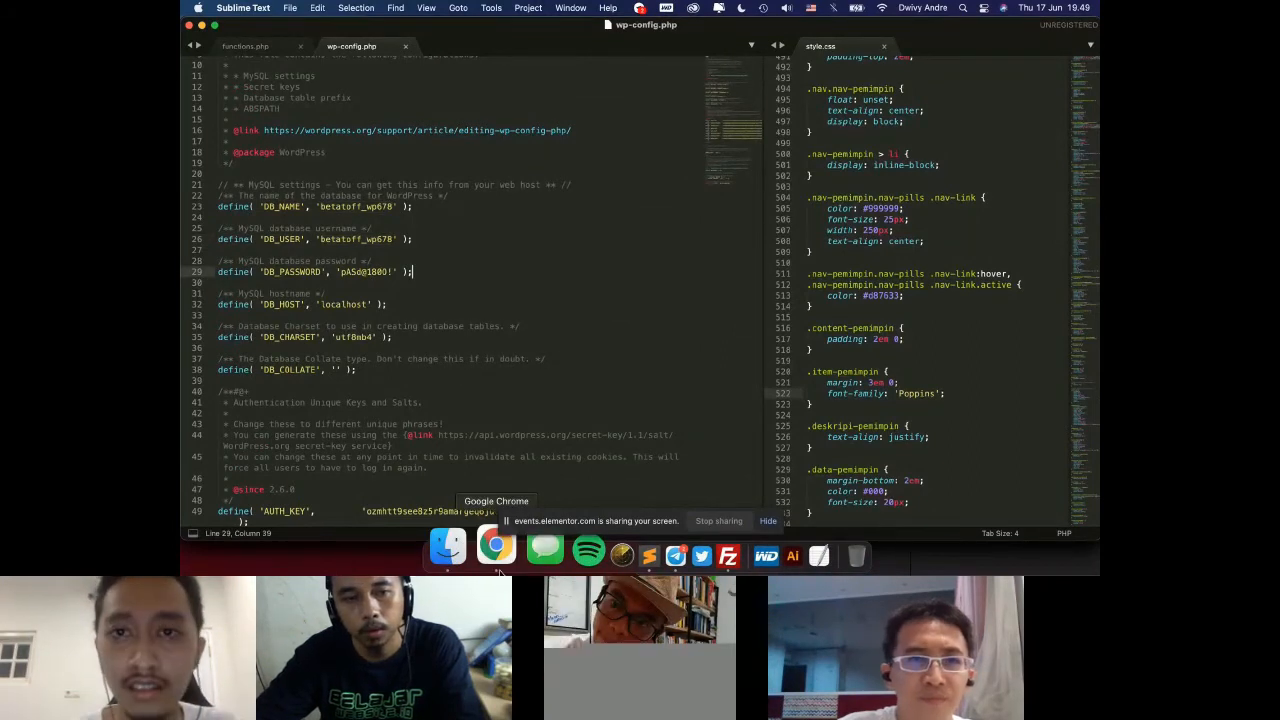
{"action": "left_click", "coordinate": [499, 570]}
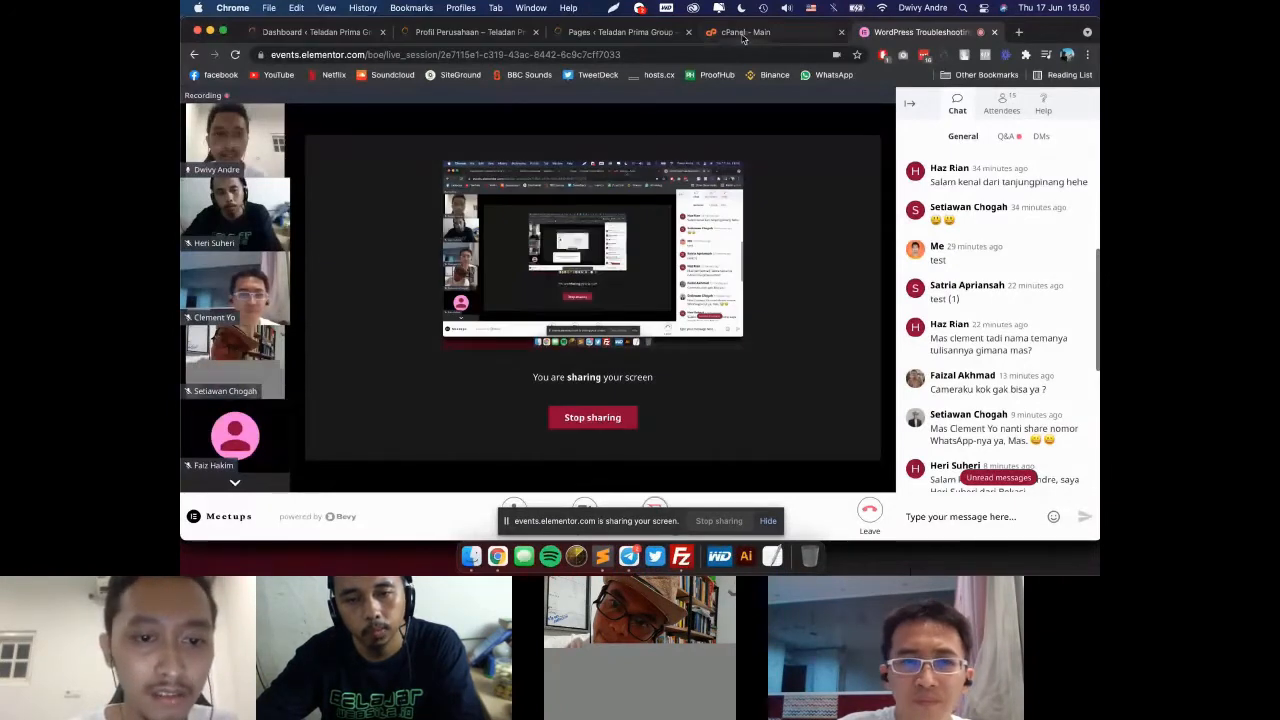
{"action": "left_click", "coordinate": [743, 33]}
{"action": "scroll", "coordinate": [516, 334], "scroll_direction": "down", "scroll_amount": 1}
{"action": "left_click", "coordinate": [484, 380]}
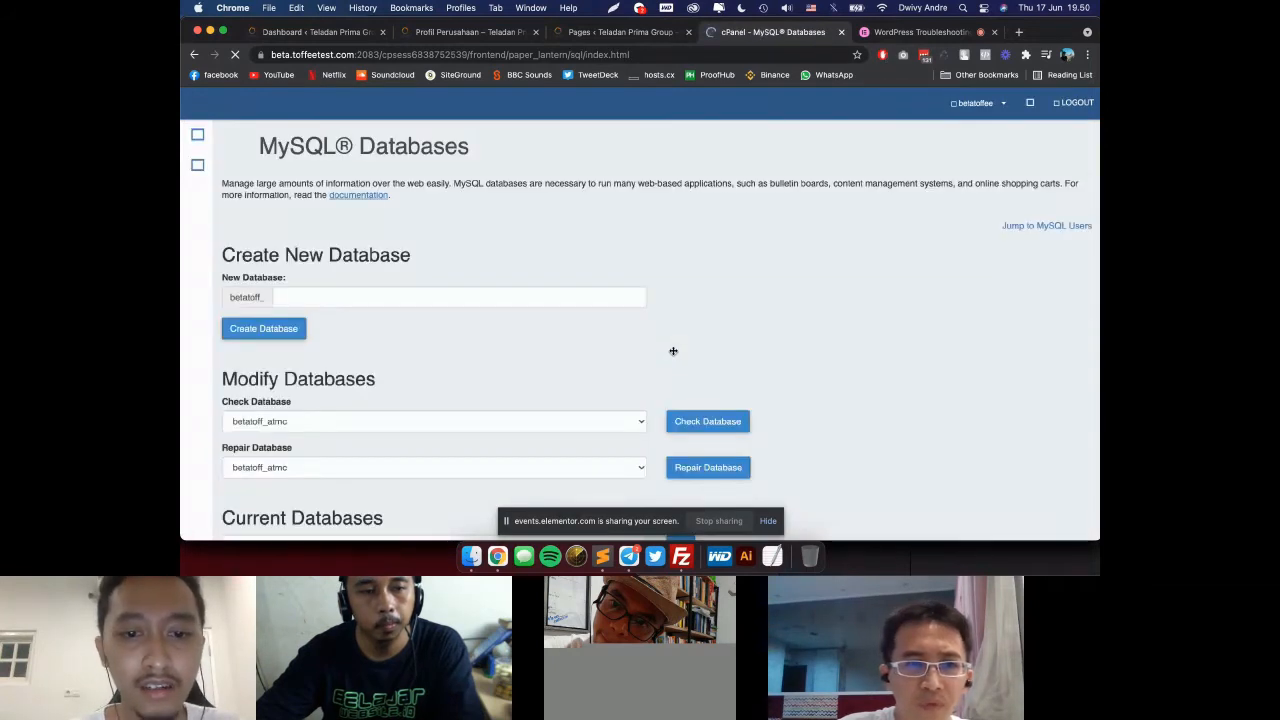
Step: Search cPanel's current databases for betatoff_wp678, the database name defined in wp-config.php
{"action": "scroll", "coordinate": [673, 351], "scroll_direction": "down", "scroll_amount": 8}
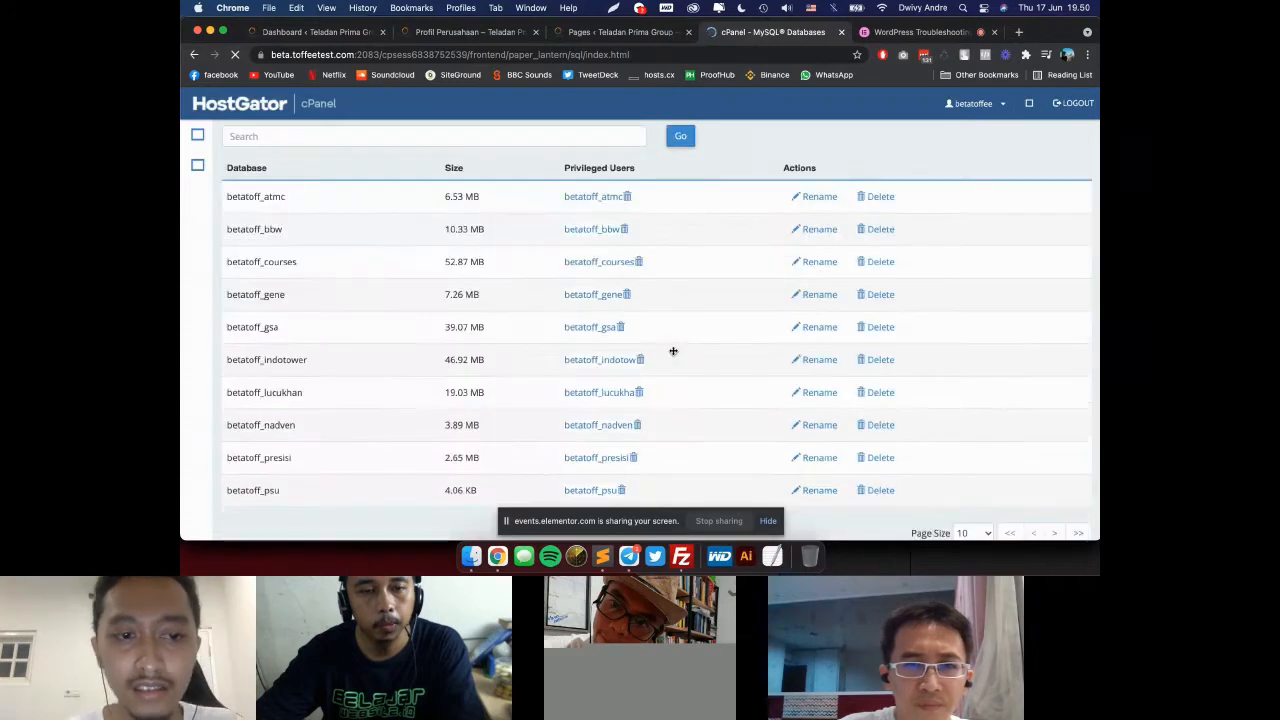
{"action": "scroll", "coordinate": [673, 351], "scroll_direction": "down", "scroll_amount": 1}
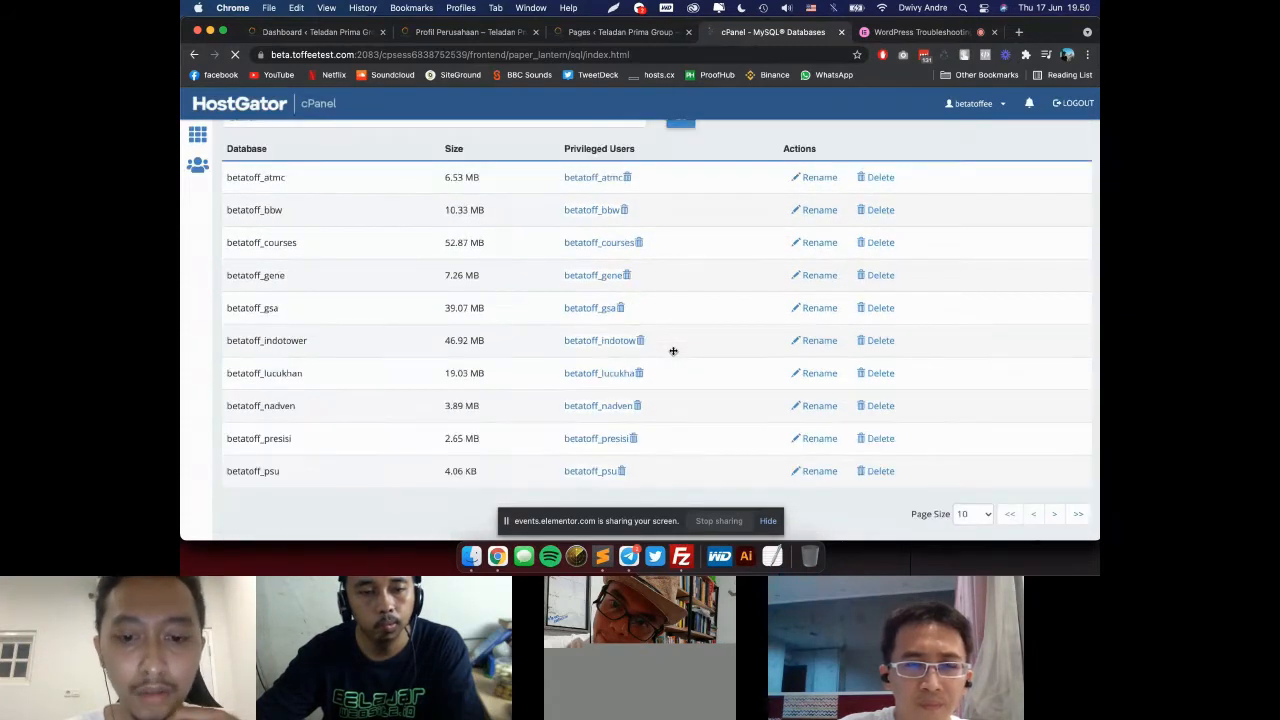
{"action": "key", "text": "super+Tab"}
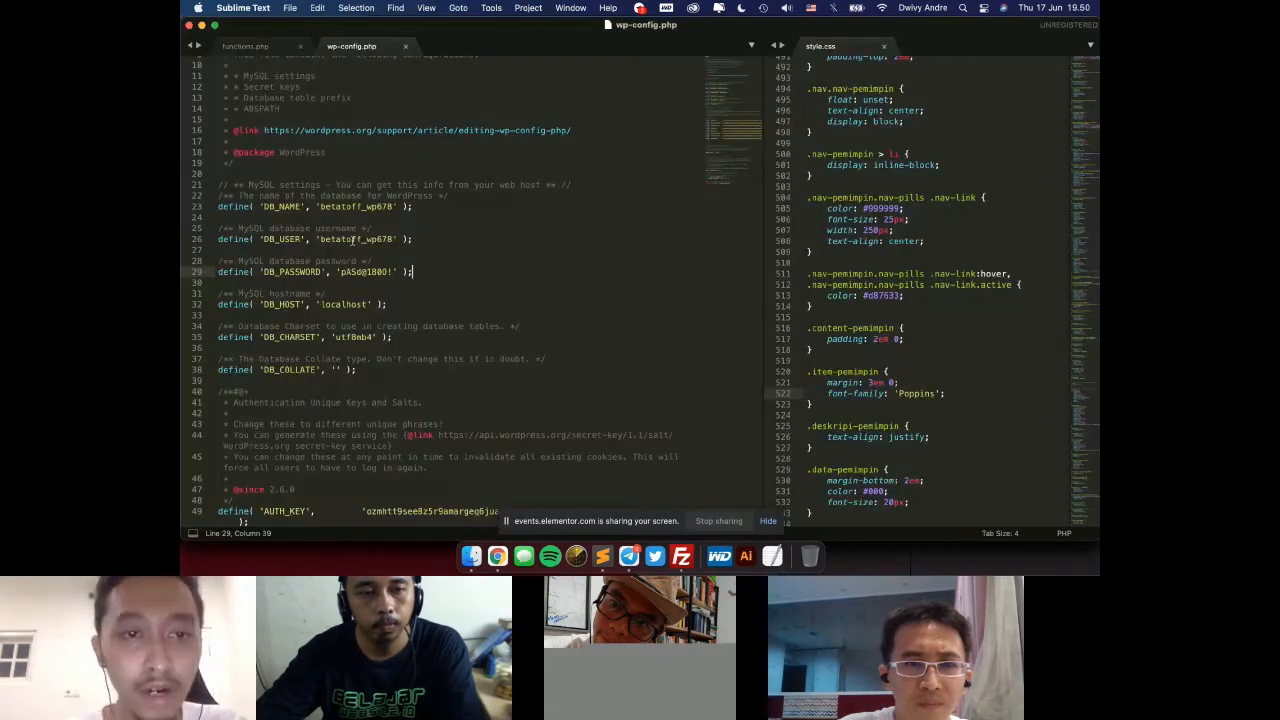
{"action": "key", "text": "super+Tab"}
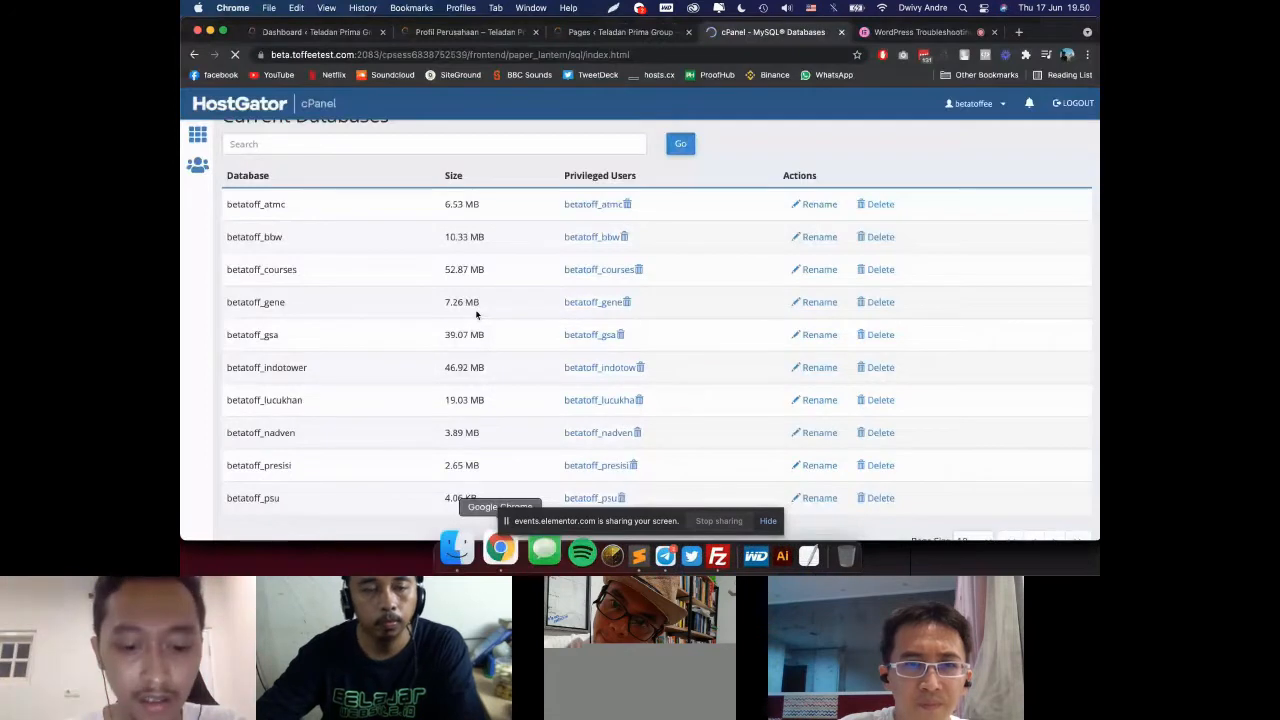
{"action": "type", "text": "betatoff_wp678"}
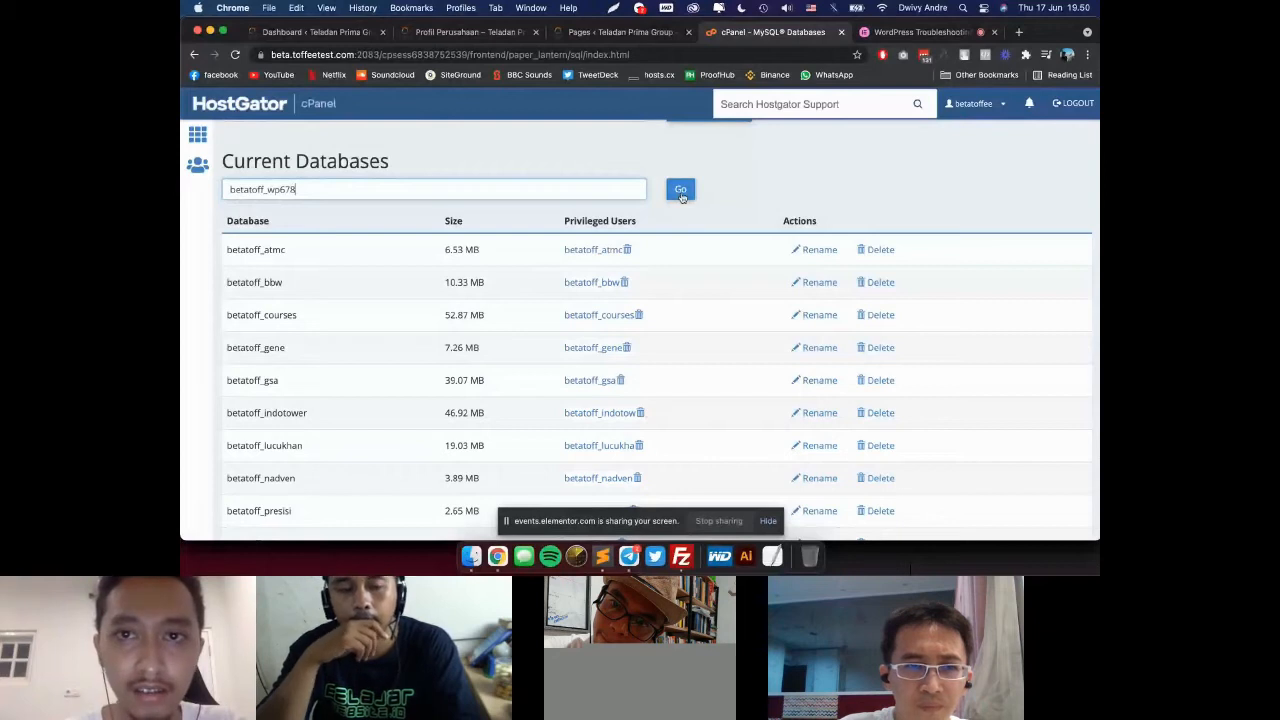
{"action": "left_click", "coordinate": [680, 190]}
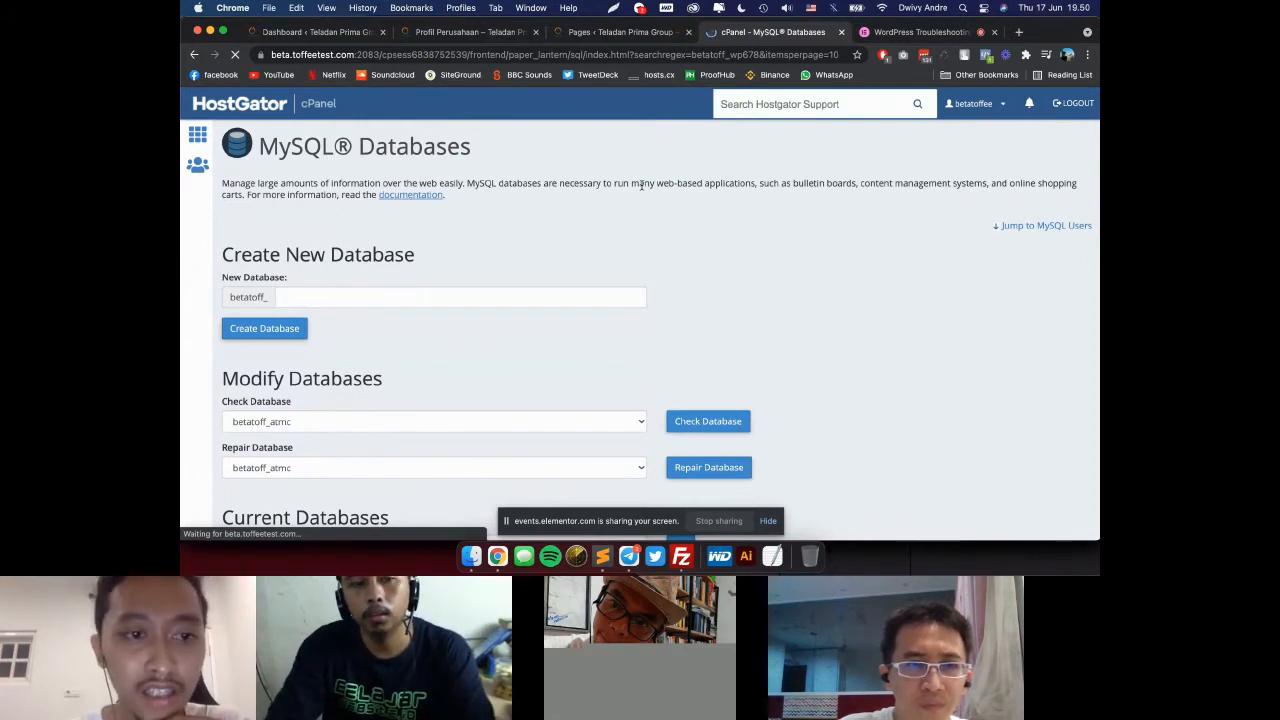
{"action": "scroll", "coordinate": [594, 297], "scroll_direction": "down", "scroll_amount": 3}
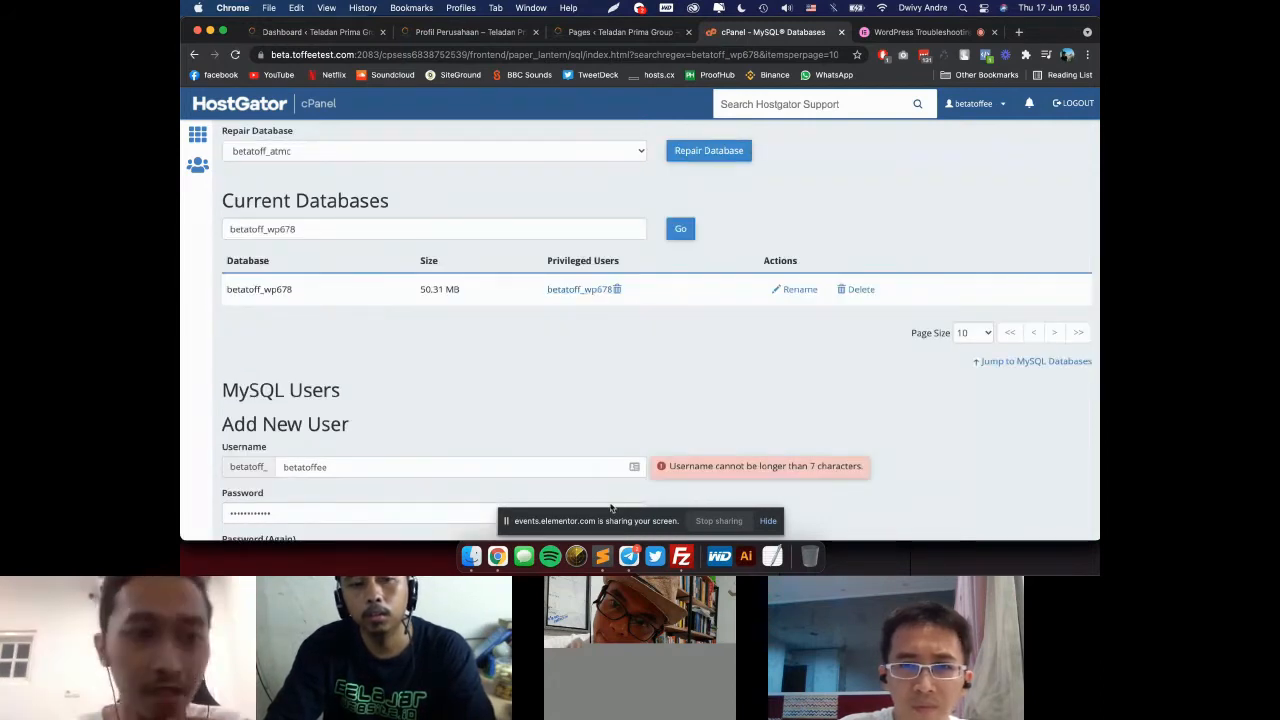
Step: Compare the database login settings in wp-config.php in Sublime Text with the database's privileged user in cPanel
{"action": "left_click", "coordinate": [602, 556]}
{"action": "left_click", "coordinate": [357, 263]}
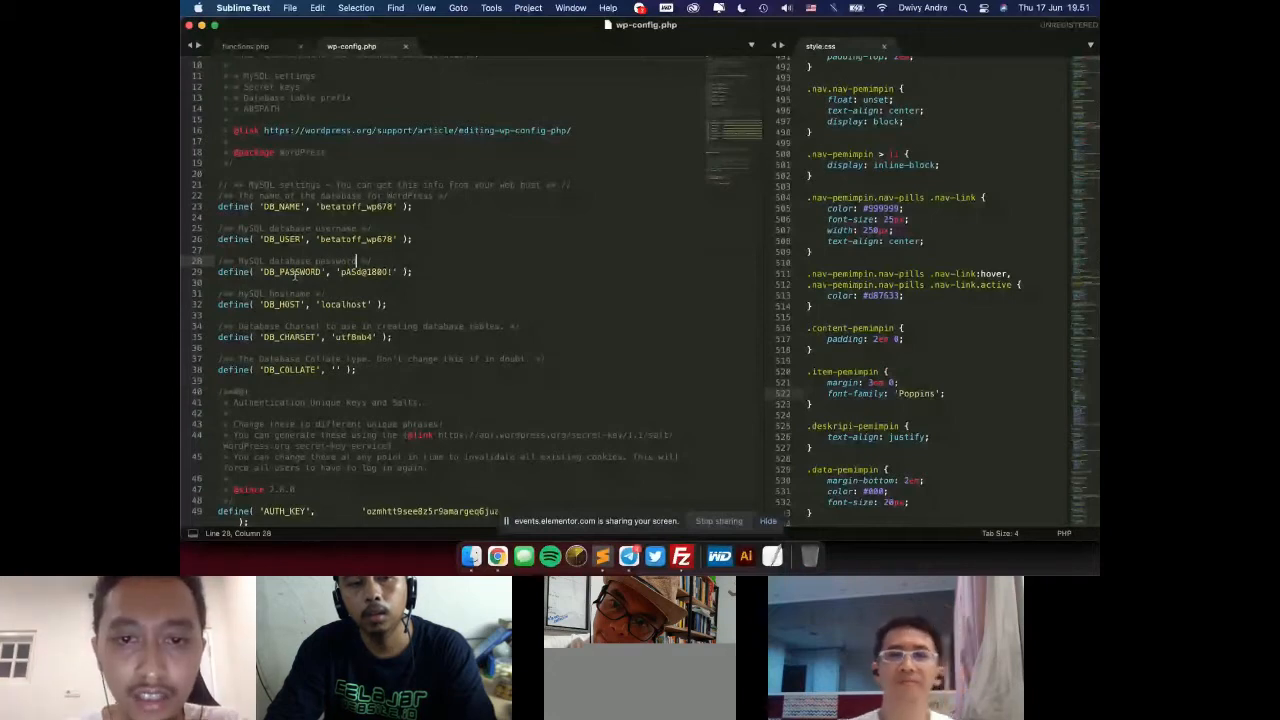
{"action": "key", "text": "super+Tab"}
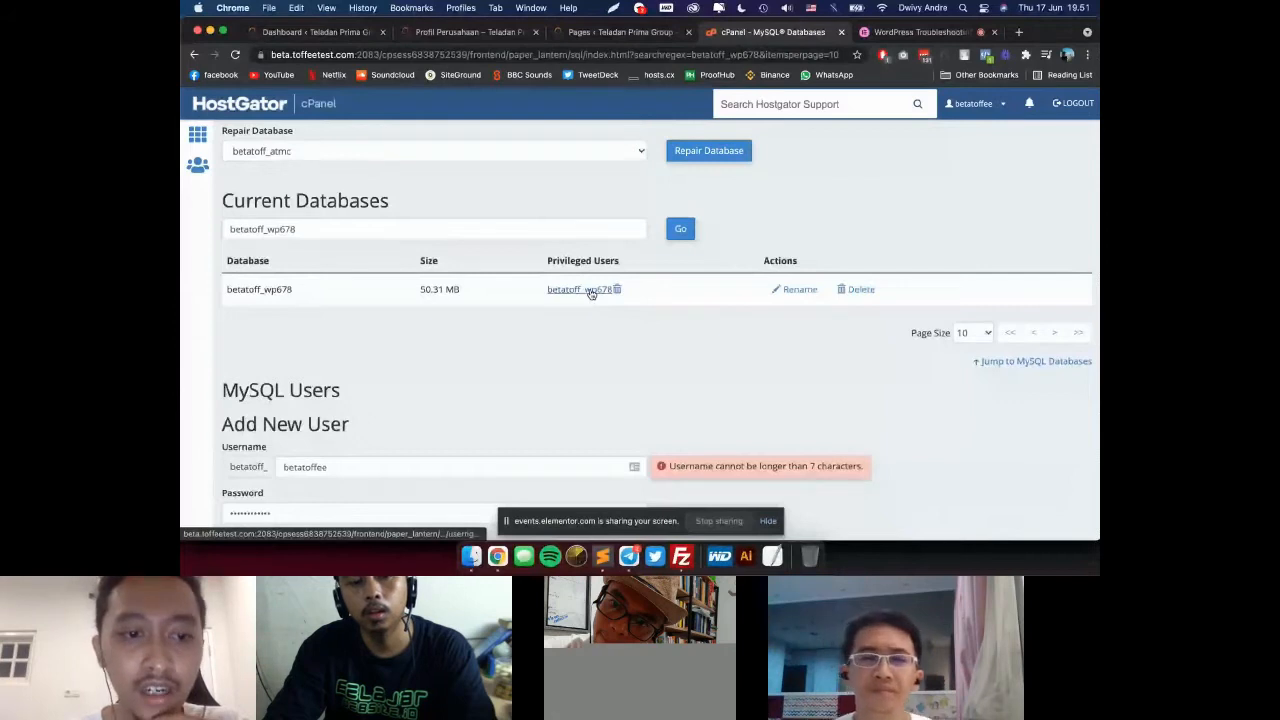
Step: Review the Add New User, Add User To Database and Current Users sections of the MySQL Databases page
{"action": "scroll", "coordinate": [580, 385], "scroll_direction": "down", "scroll_amount": 1}
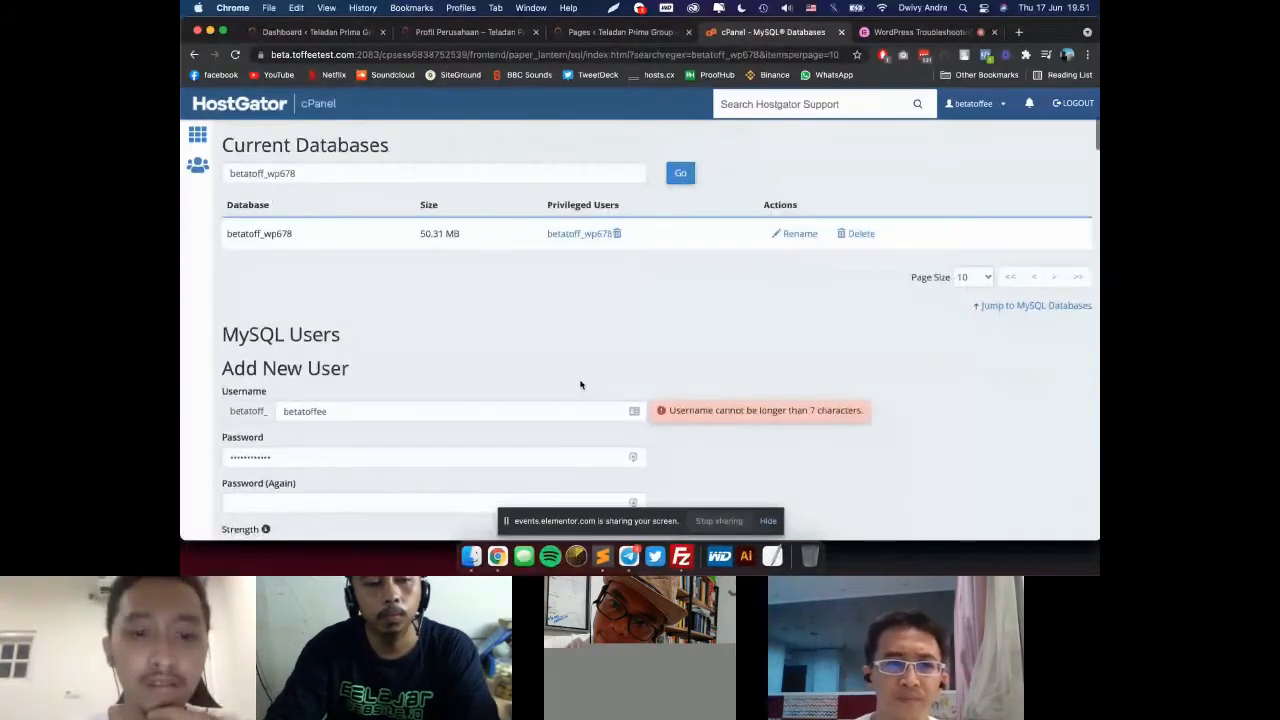
{"action": "scroll", "coordinate": [580, 385], "scroll_direction": "down", "scroll_amount": 2}
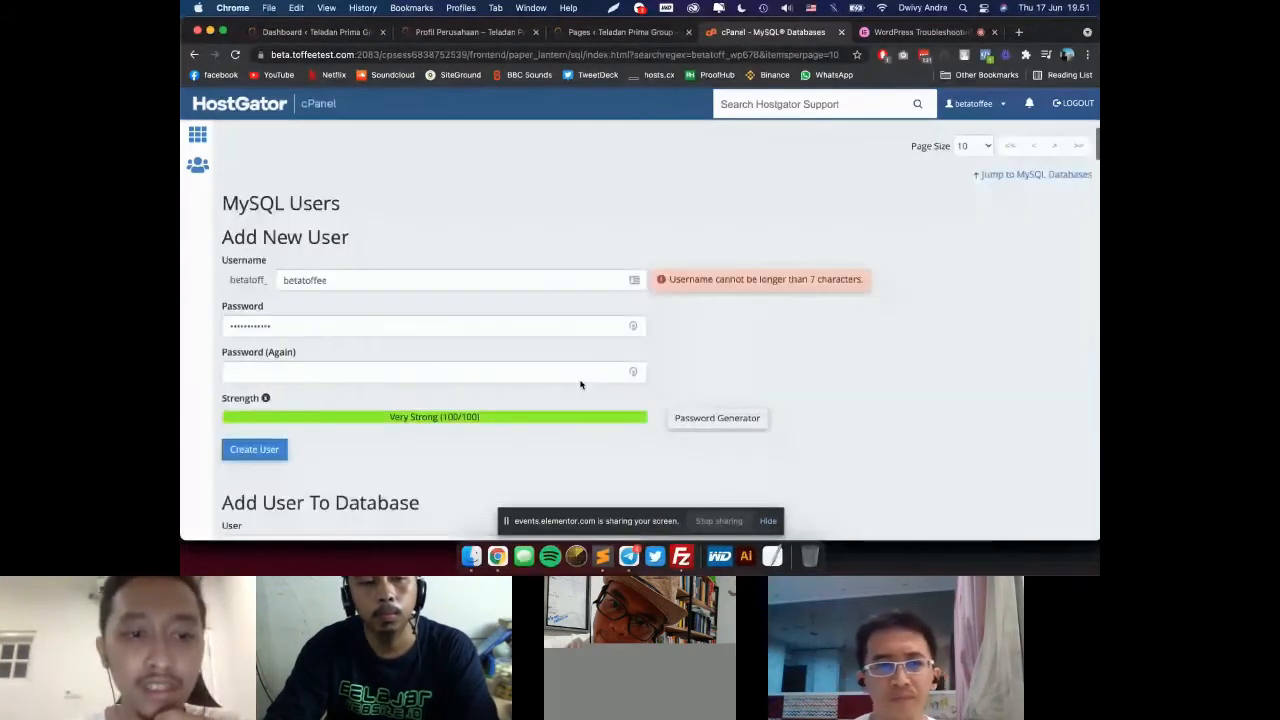
{"action": "scroll", "coordinate": [580, 385], "scroll_direction": "down", "scroll_amount": 3}
{"action": "scroll", "coordinate": [359, 379], "scroll_direction": "down", "scroll_amount": 1}
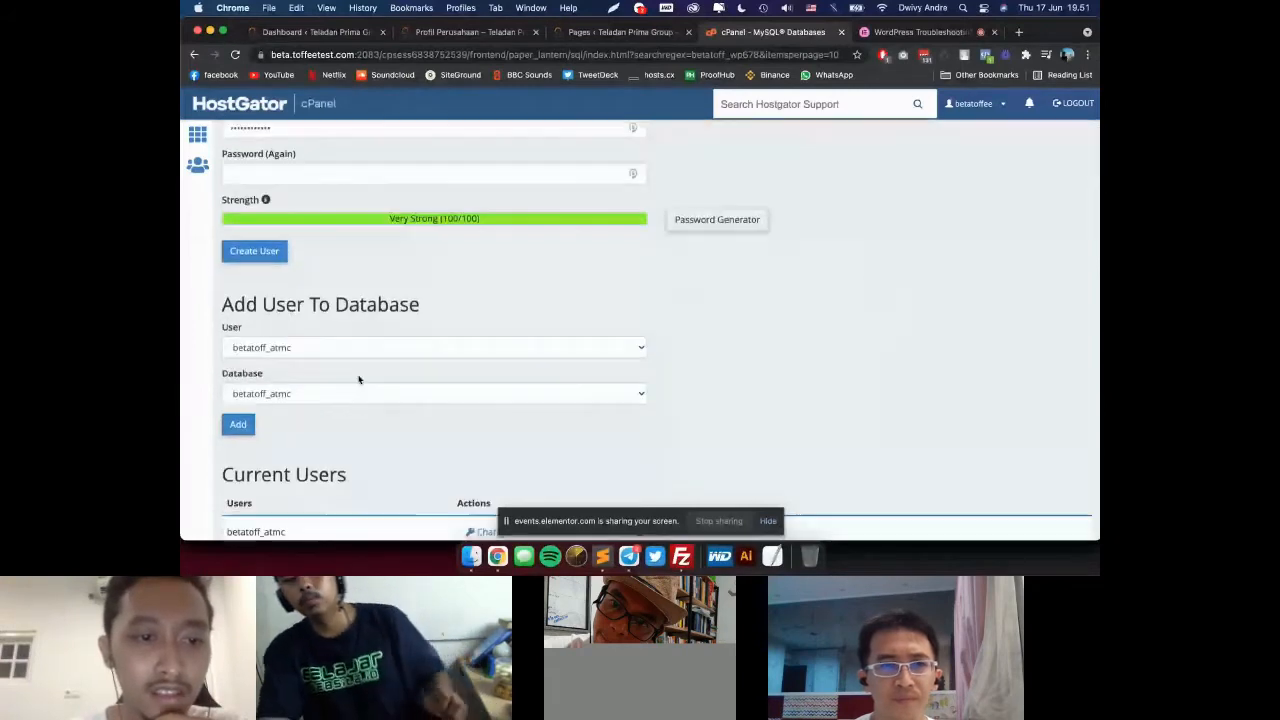
{"action": "scroll", "coordinate": [359, 379], "scroll_direction": "down", "scroll_amount": 3}
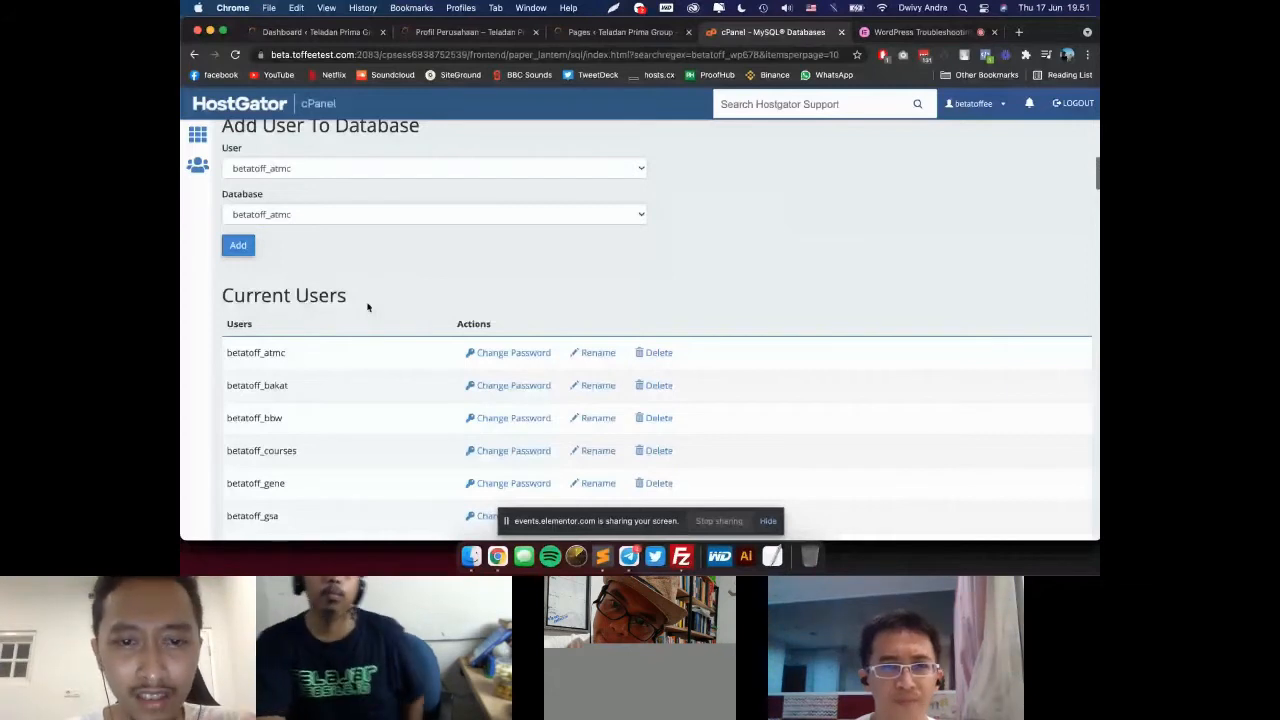
{"action": "scroll", "coordinate": [450, 290], "scroll_direction": "down", "scroll_amount": 10}
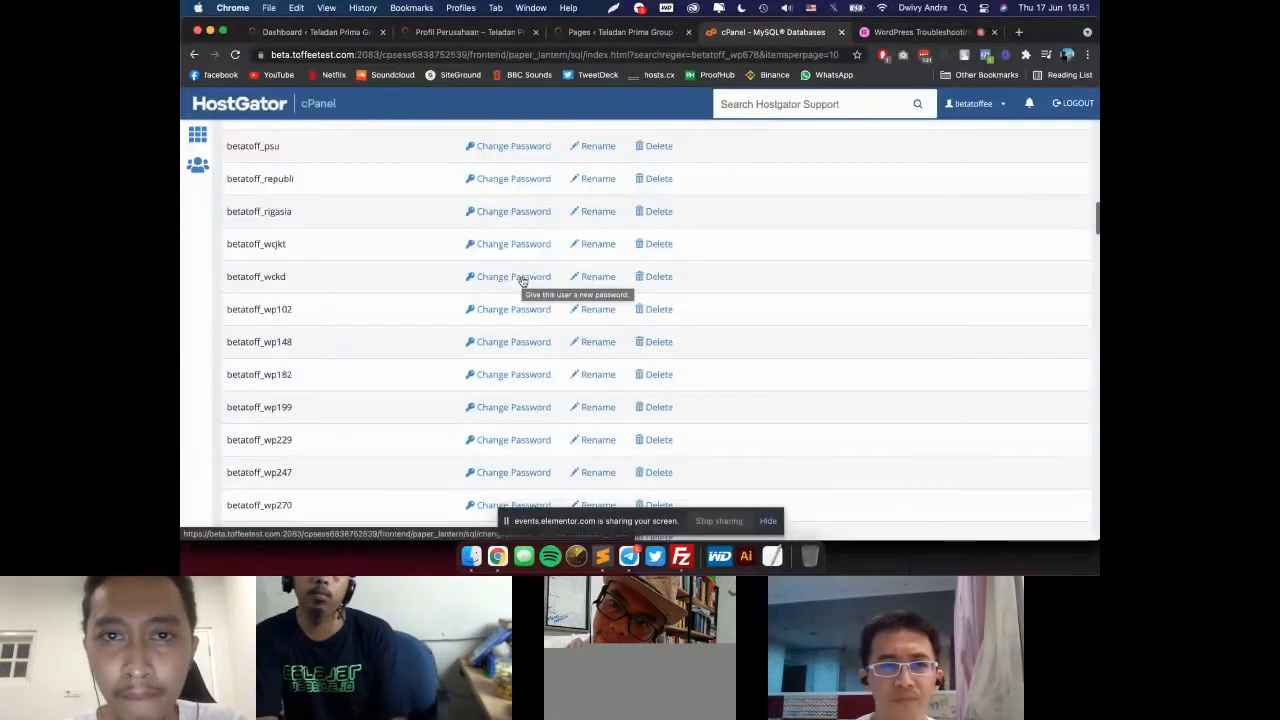
{"action": "scroll", "coordinate": [720, 260], "scroll_direction": "up", "scroll_amount": 10}
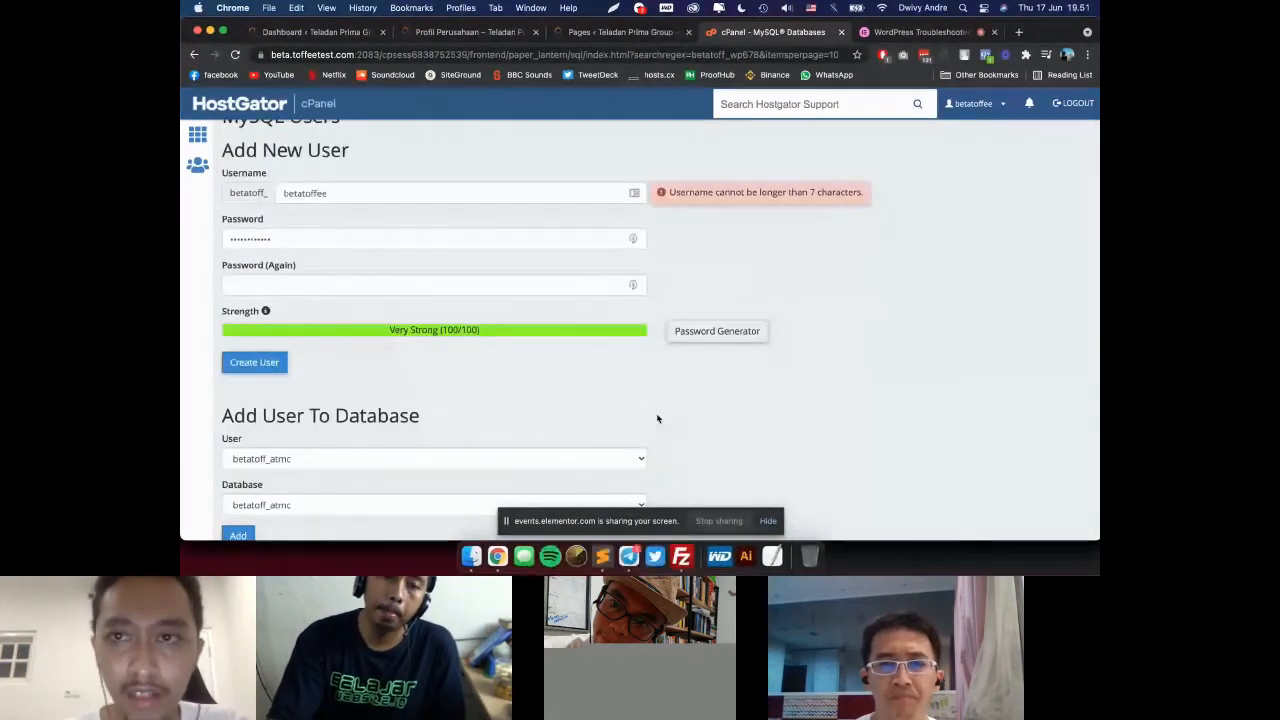
Step: Present the "3. Error Database Connection" slide in Google Slides, exit the slideshow and return to the cPanel window
{"action": "key", "text": "super+grave"}
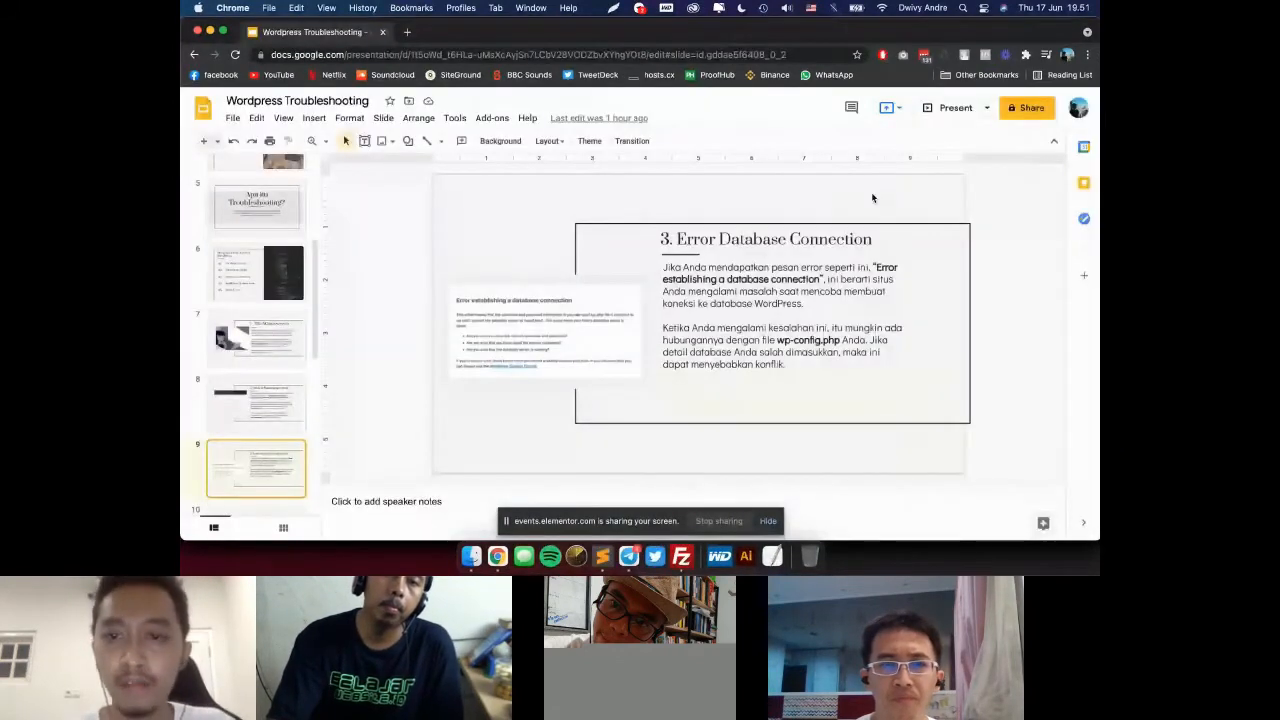
{"action": "left_click", "coordinate": [945, 110]}
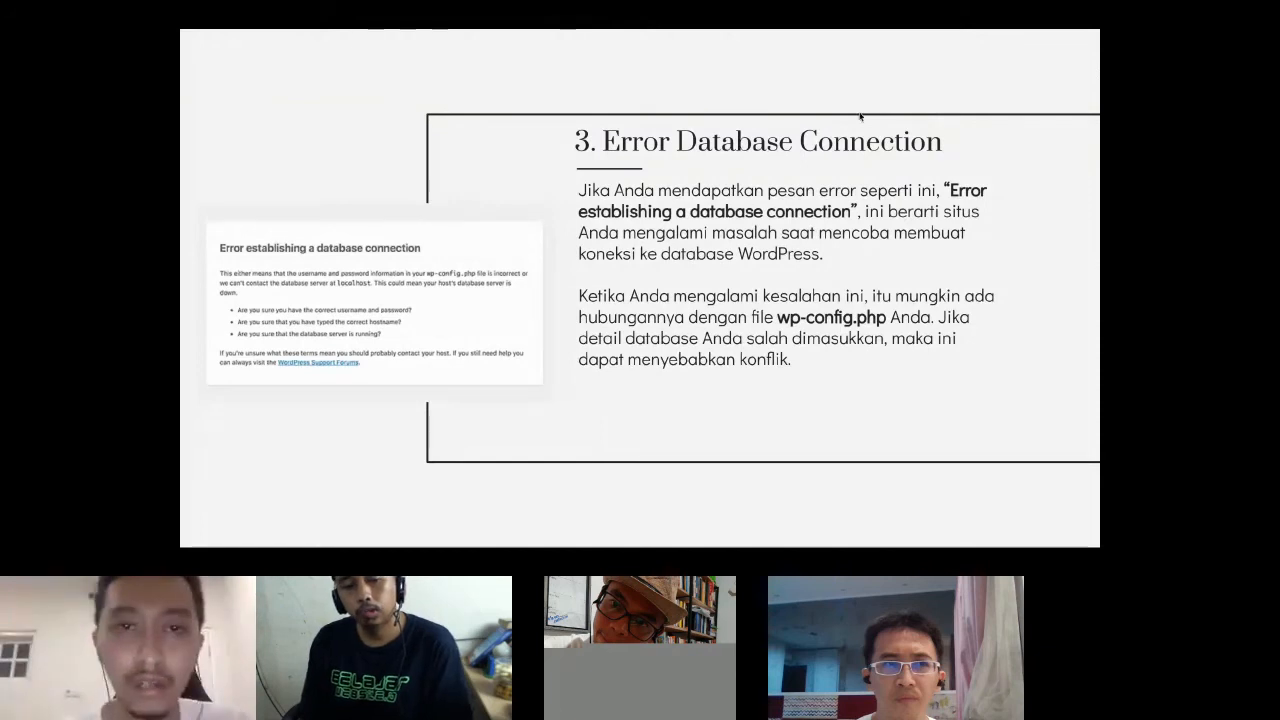
{"action": "key", "text": "Escape"}
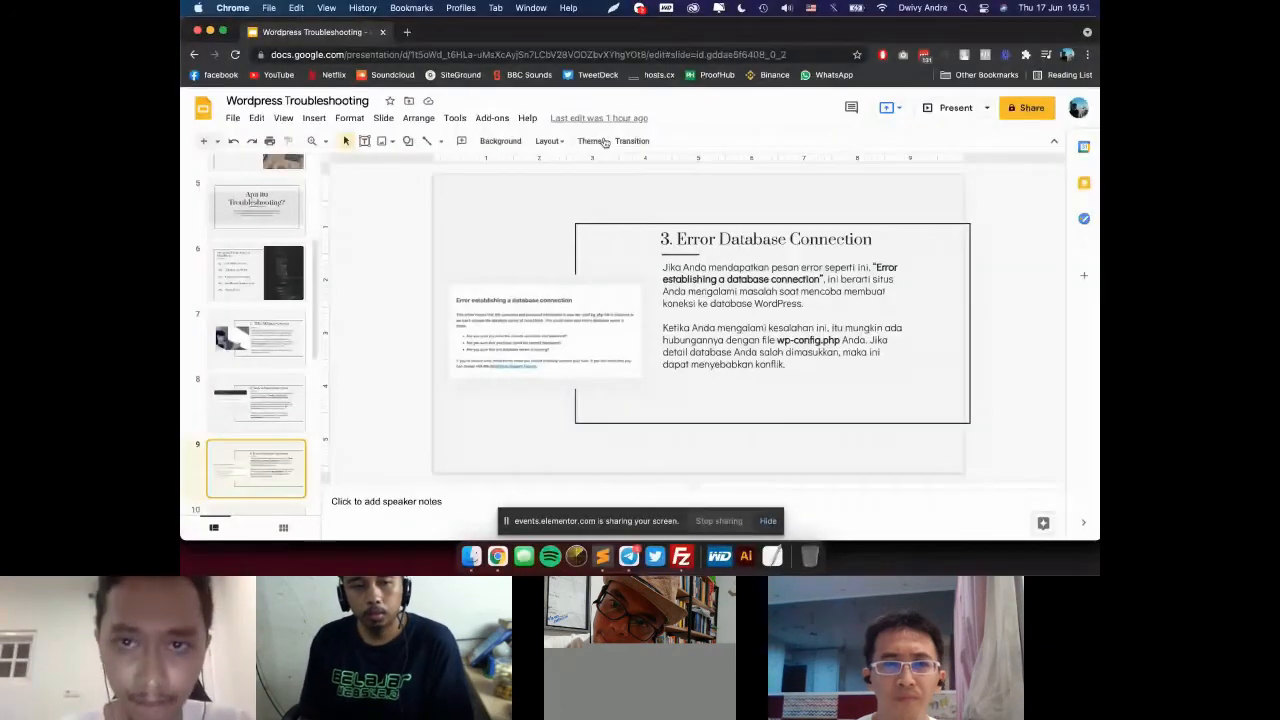
{"action": "key", "text": "super+grave"}
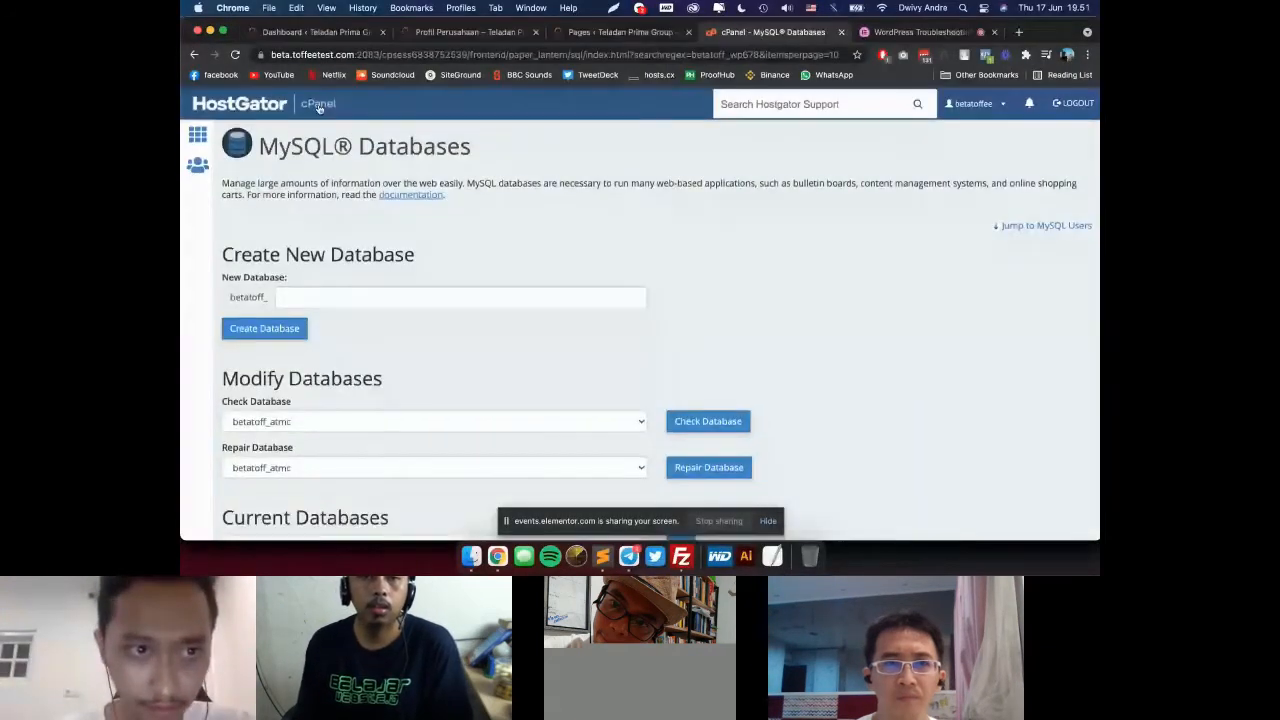
Step: Return to the cPanel home page, find "phpmy" on it and open phpMyAdmin in a separate tab
{"action": "left_click", "coordinate": [319, 106]}
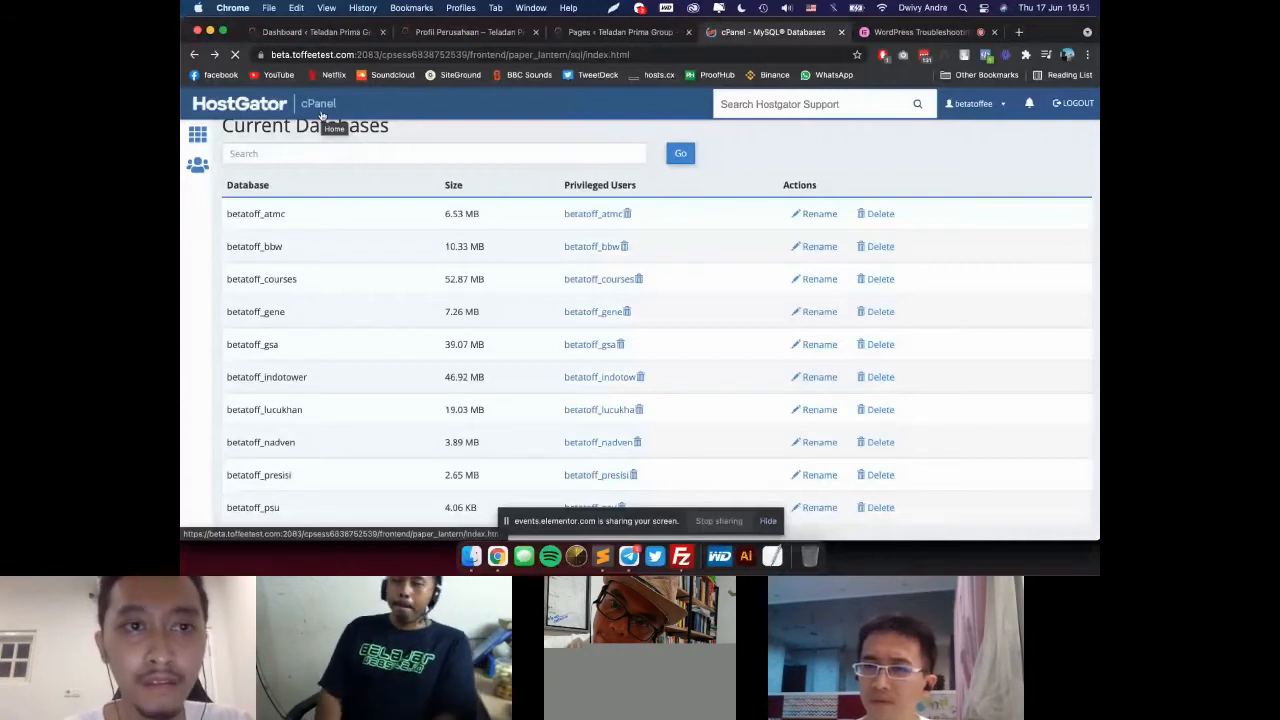
{"action": "scroll", "coordinate": [365, 156], "scroll_direction": "up", "scroll_amount": 5}
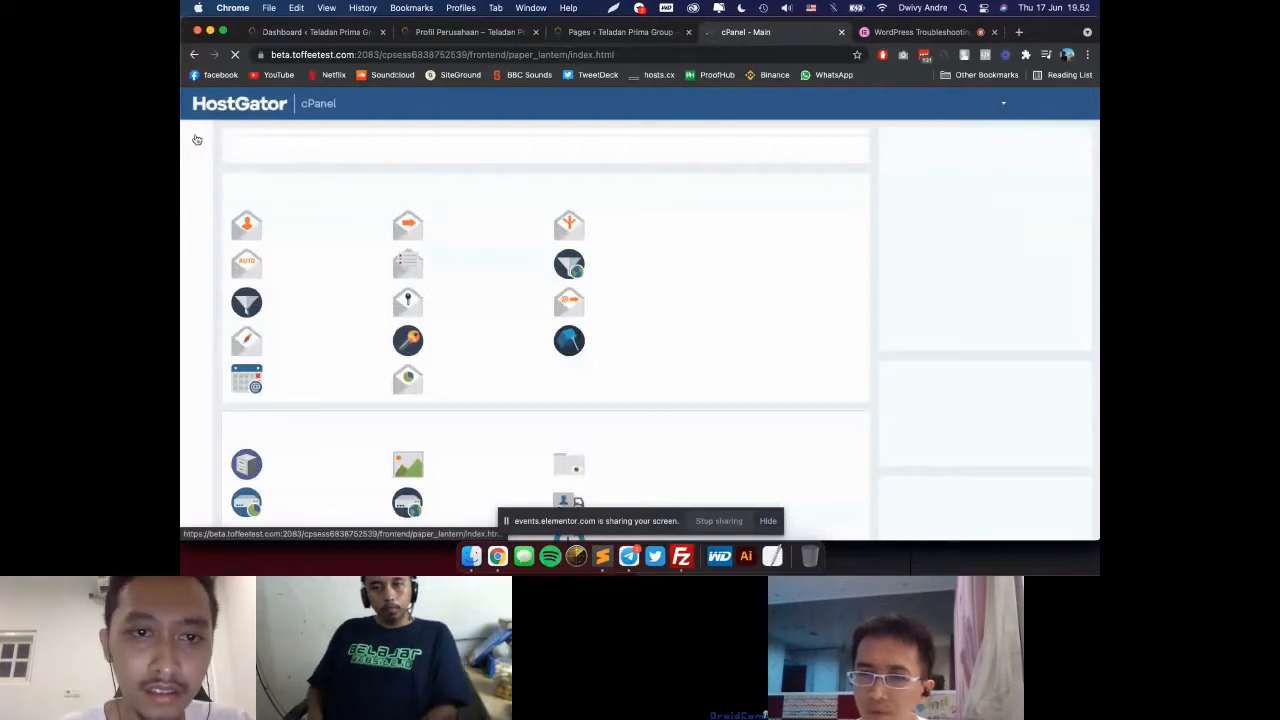
{"action": "key", "text": "super+f"}
{"action": "type", "text": "phpmy"}
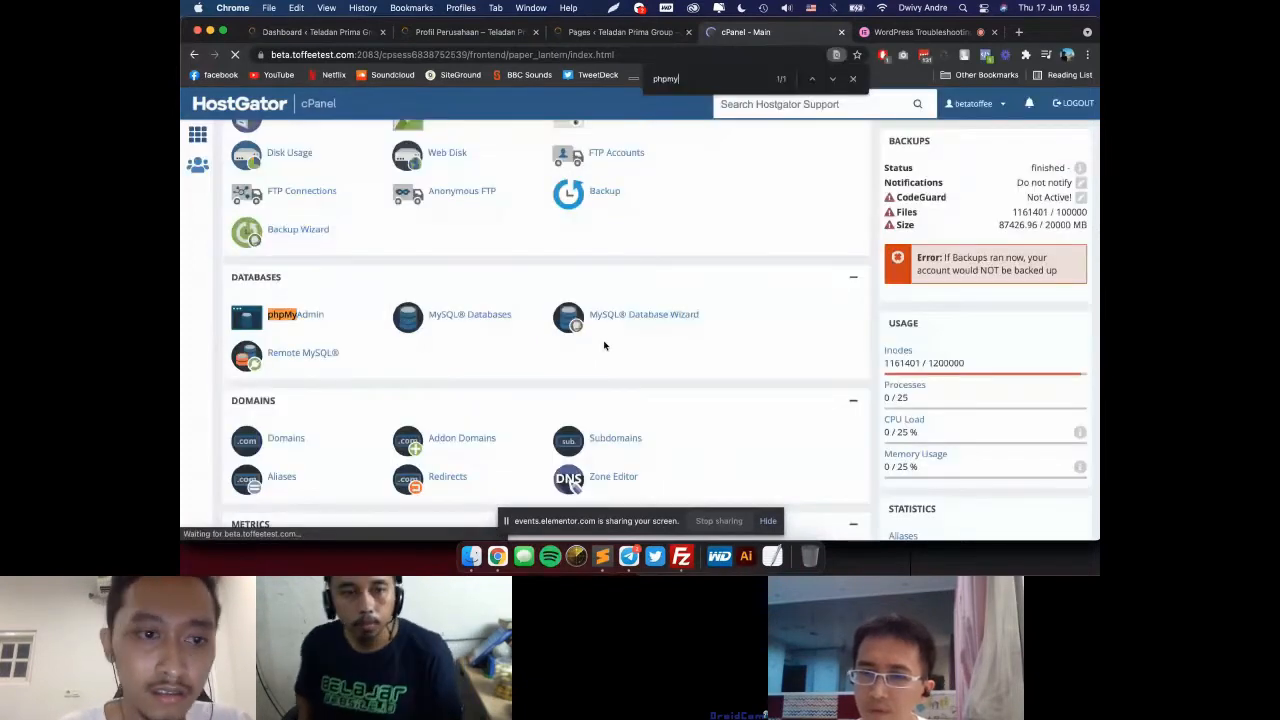
{"action": "left_click", "coordinate": [284, 317]}
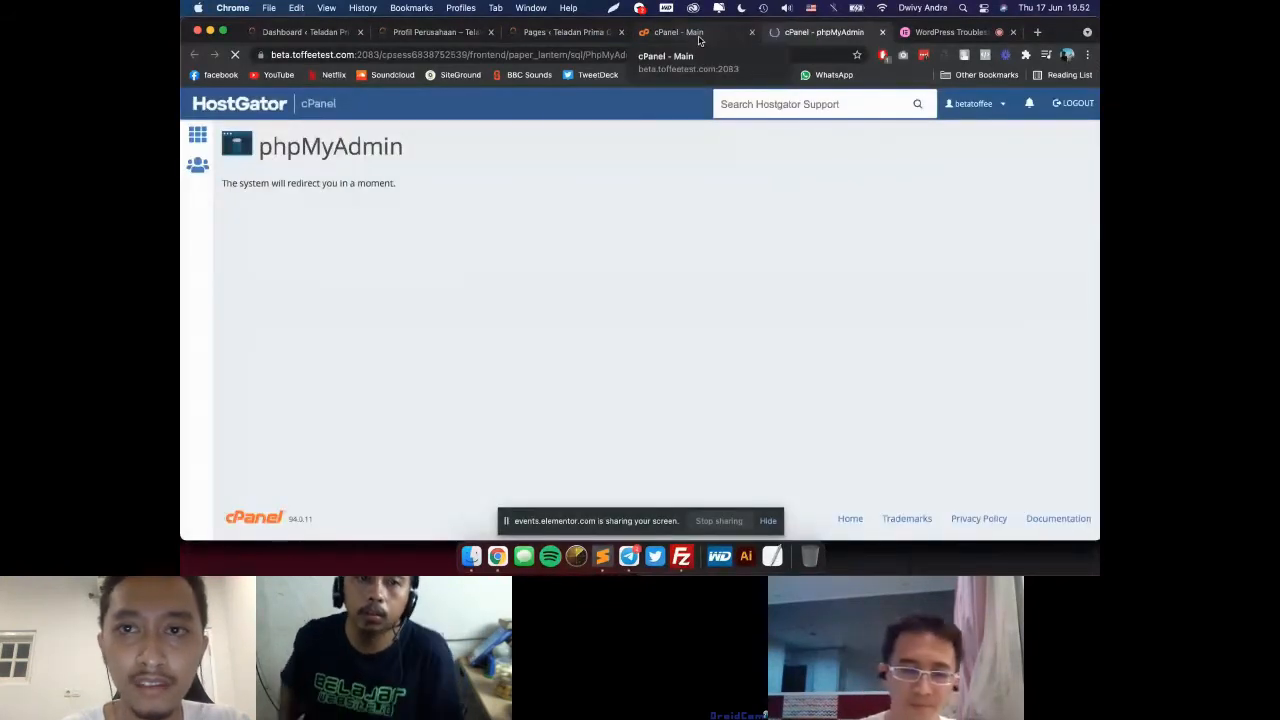
{"action": "left_click", "coordinate": [700, 34]}
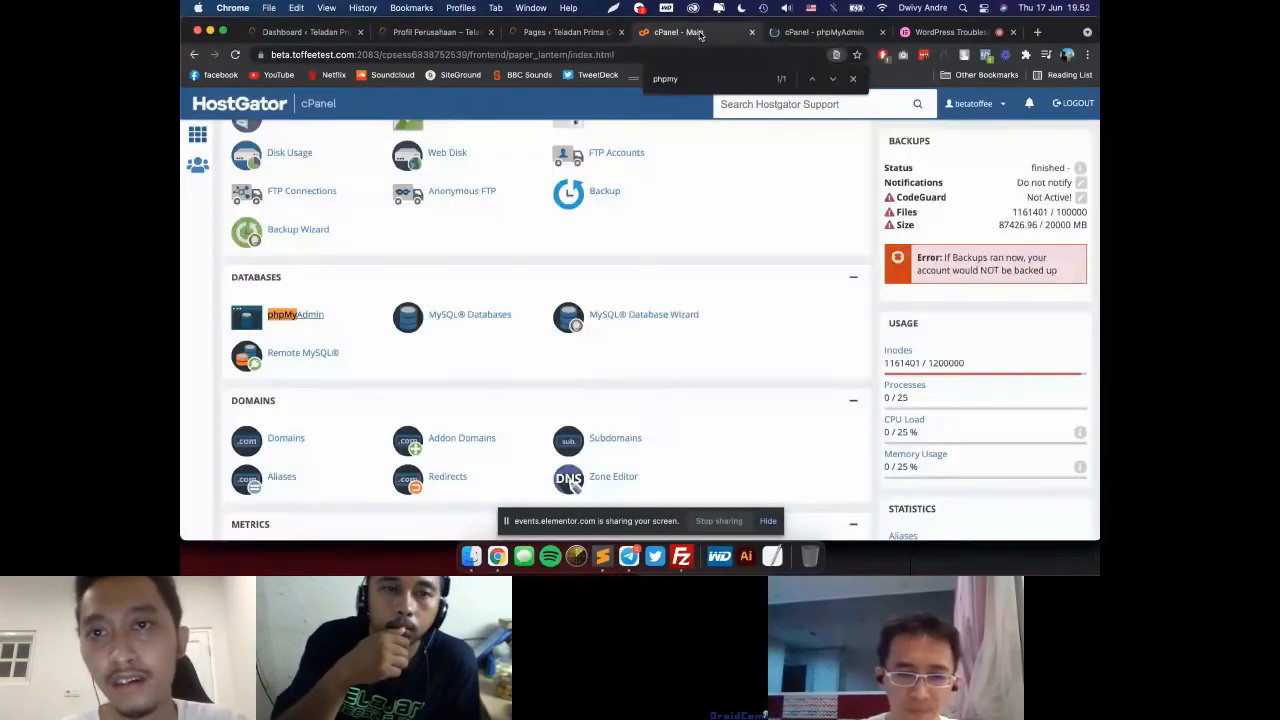
{"action": "left_click", "coordinate": [835, 34]}
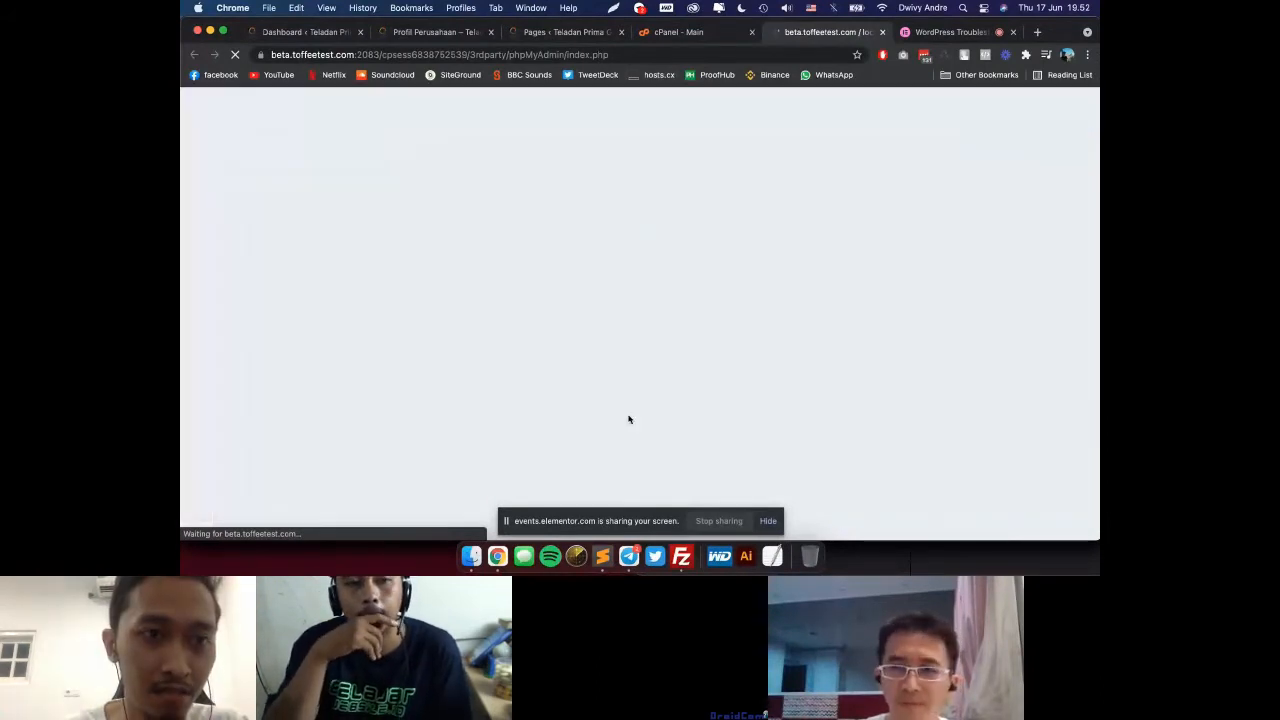
Step: Highlight the DB_USER line of wp-config.php in Sublime Text and locate that file in FileZilla's remote /public_html/teladan folder
{"action": "key", "text": "super+Tab"}
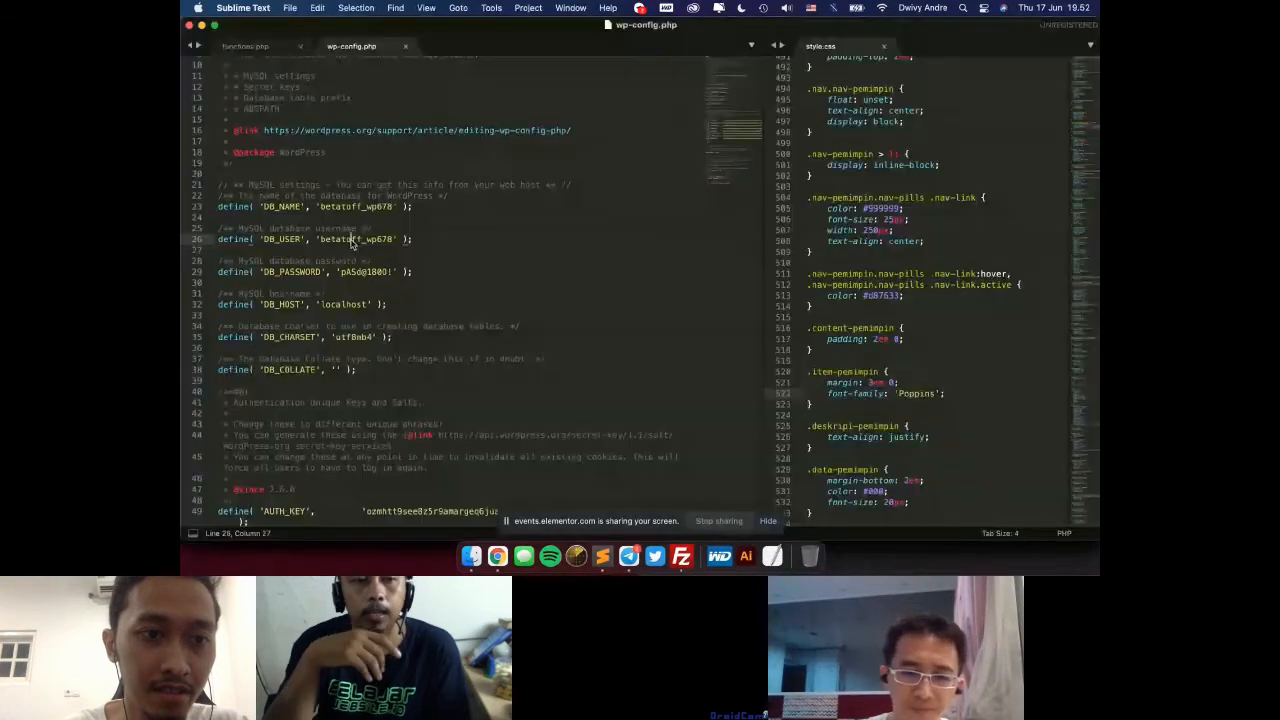
{"action": "triple_click", "coordinate": [350, 240]}
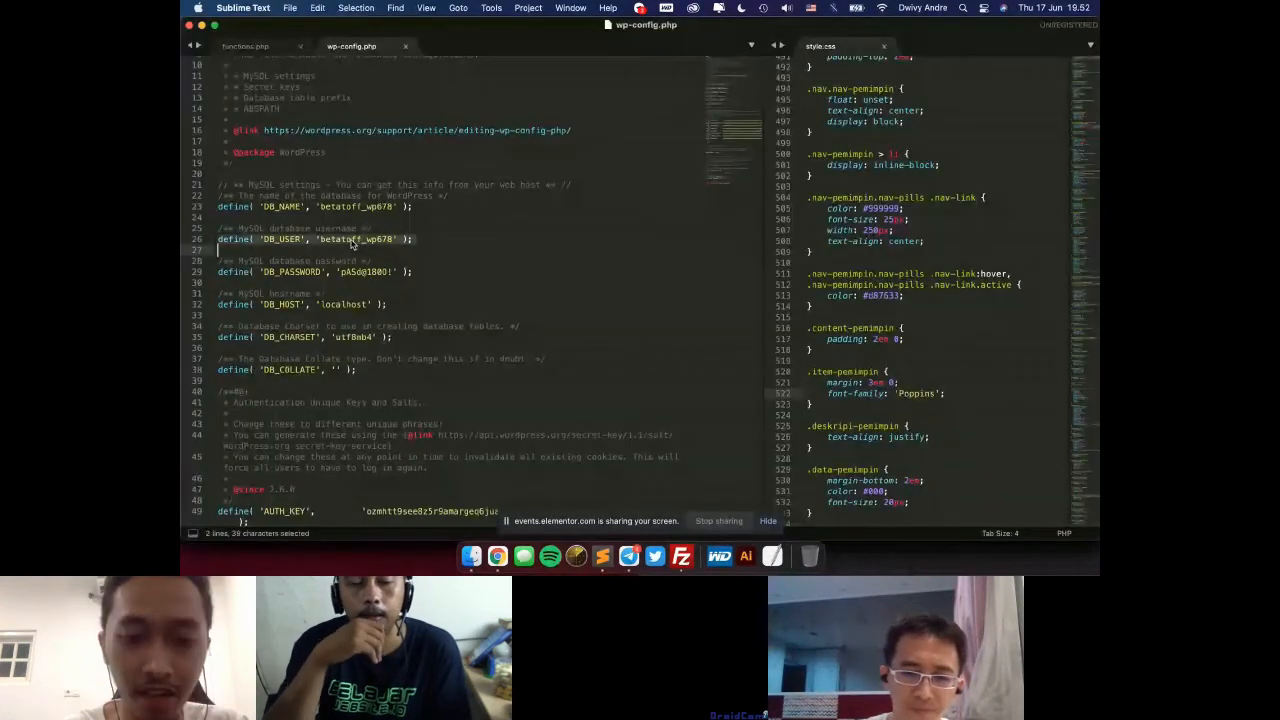
{"action": "left_click", "coordinate": [681, 553]}
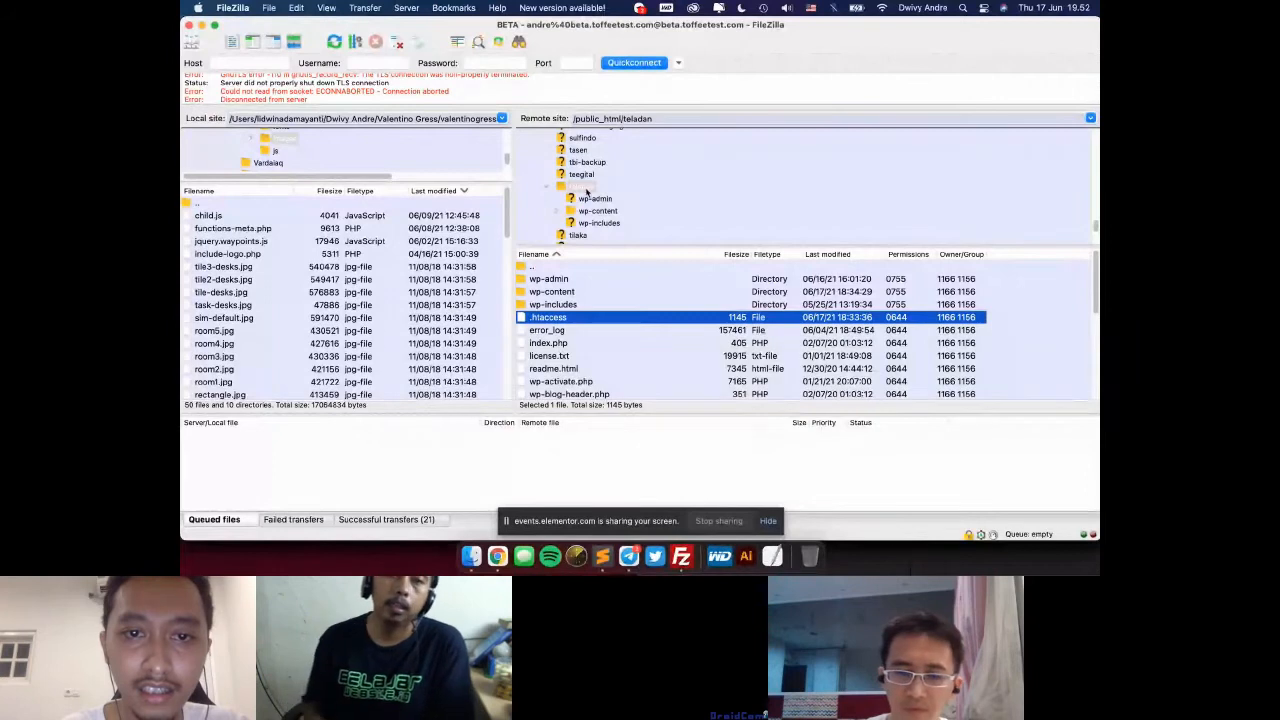
{"action": "scroll", "coordinate": [588, 195], "scroll_direction": "down", "scroll_amount": 1}
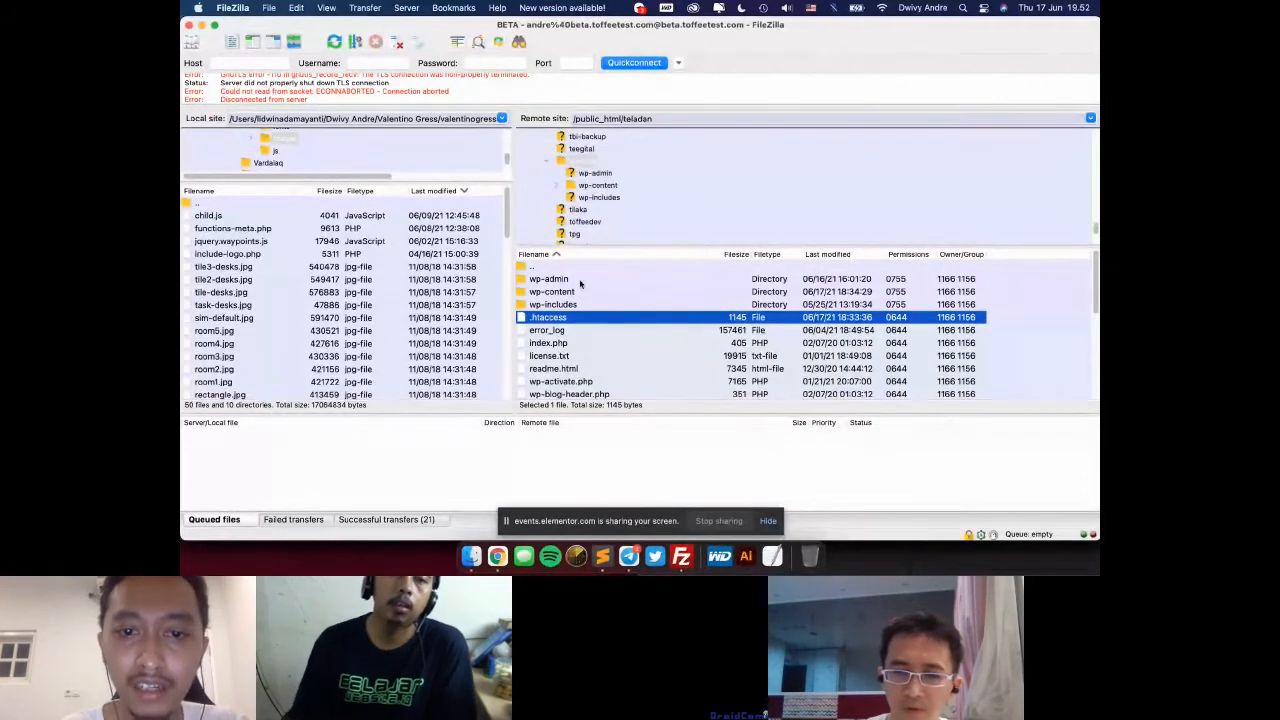
{"action": "scroll", "coordinate": [578, 348], "scroll_direction": "down", "scroll_amount": 3}
{"action": "left_click", "coordinate": [578, 344]}
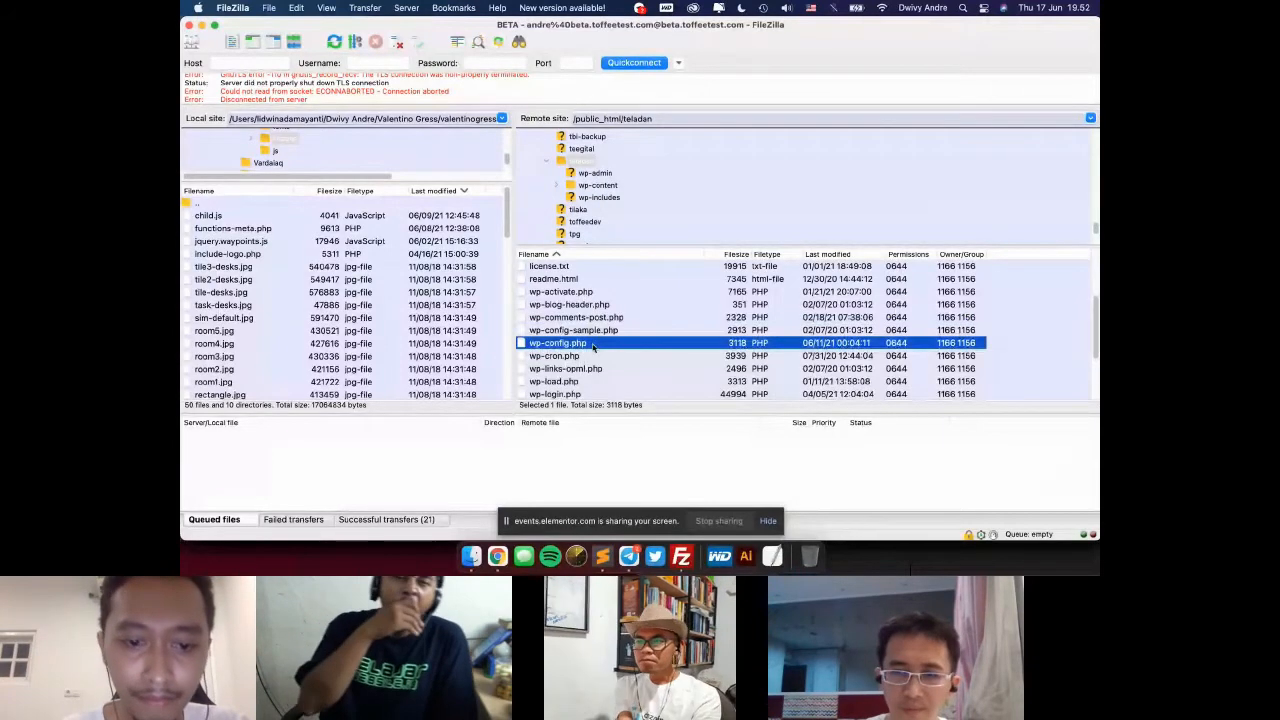
Step: Check the database name in wp-config.php in Sublime Text, return to phpMyAdmin in Chrome and open betatoff_wp97 from the full database list
{"action": "left_click", "coordinate": [497, 556]}
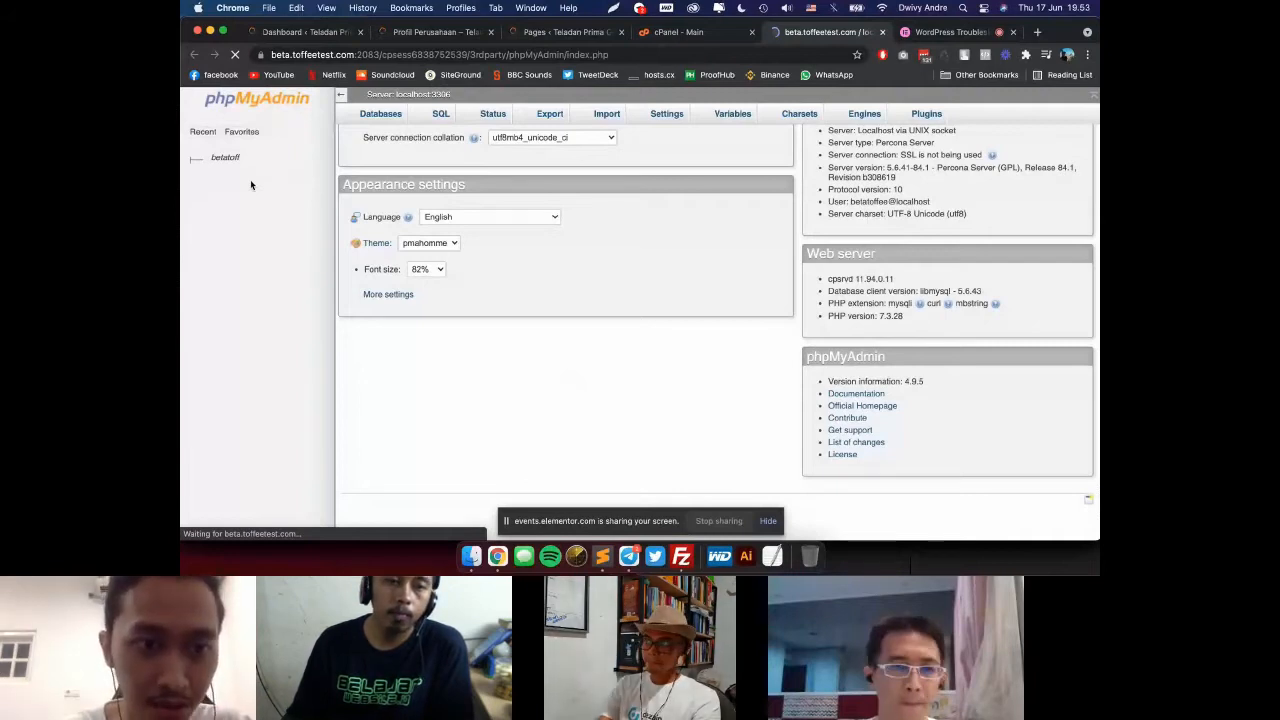
{"action": "left_click", "coordinate": [603, 556]}
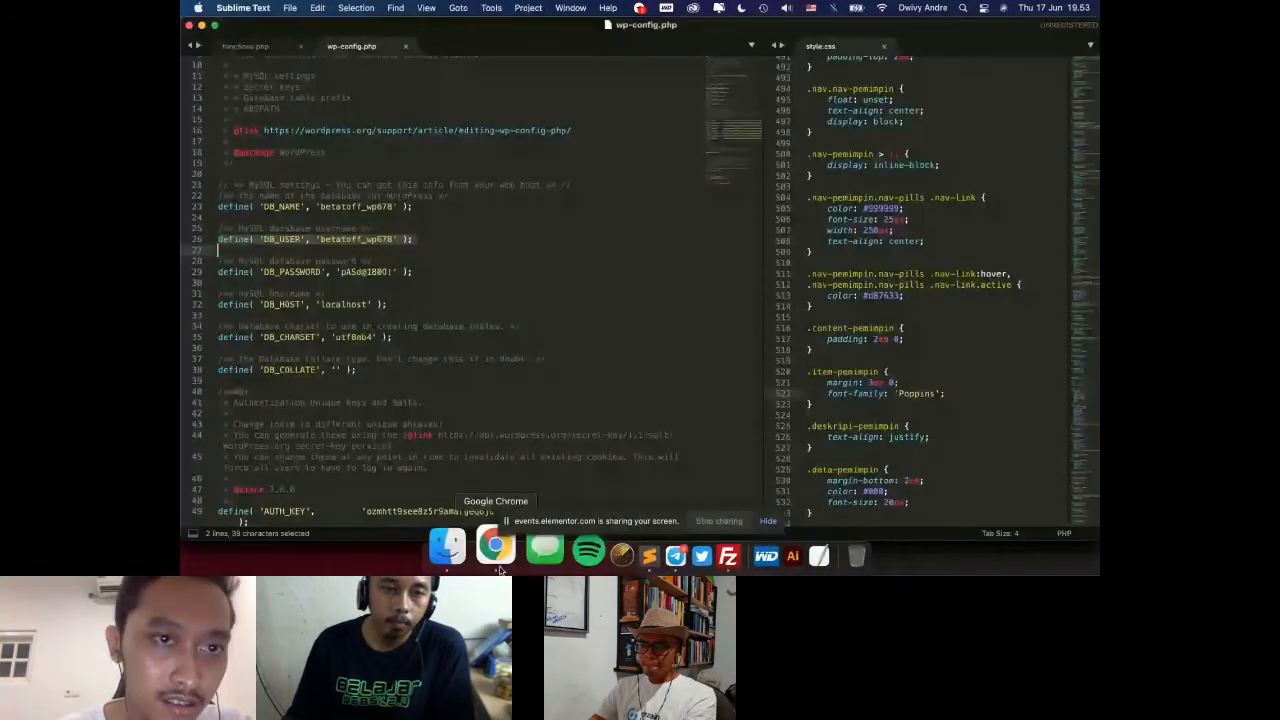
{"action": "left_click", "coordinate": [497, 560]}
{"action": "left_click", "coordinate": [368, 116]}
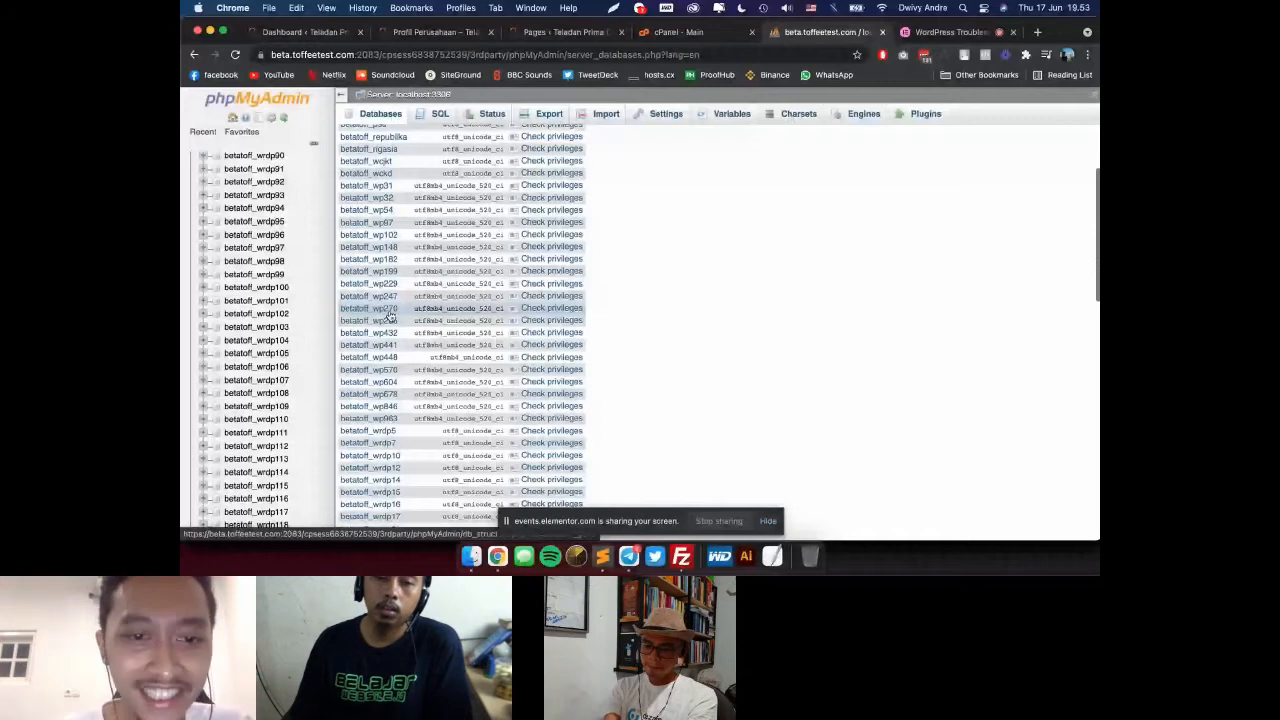
{"action": "left_click", "coordinate": [390, 316]}
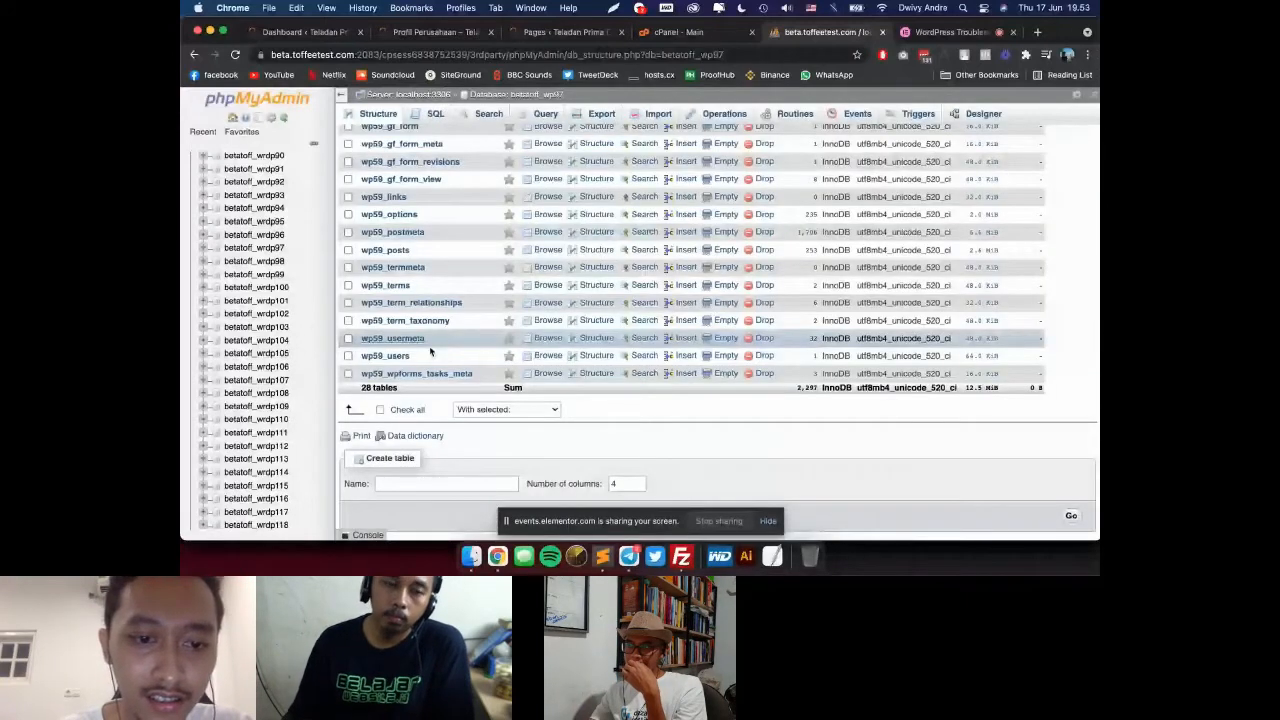
Step: Select all tables of the betatoff_wp97 database and run Repair table on them
{"action": "left_click", "coordinate": [380, 409]}
{"action": "left_click", "coordinate": [507, 409]}
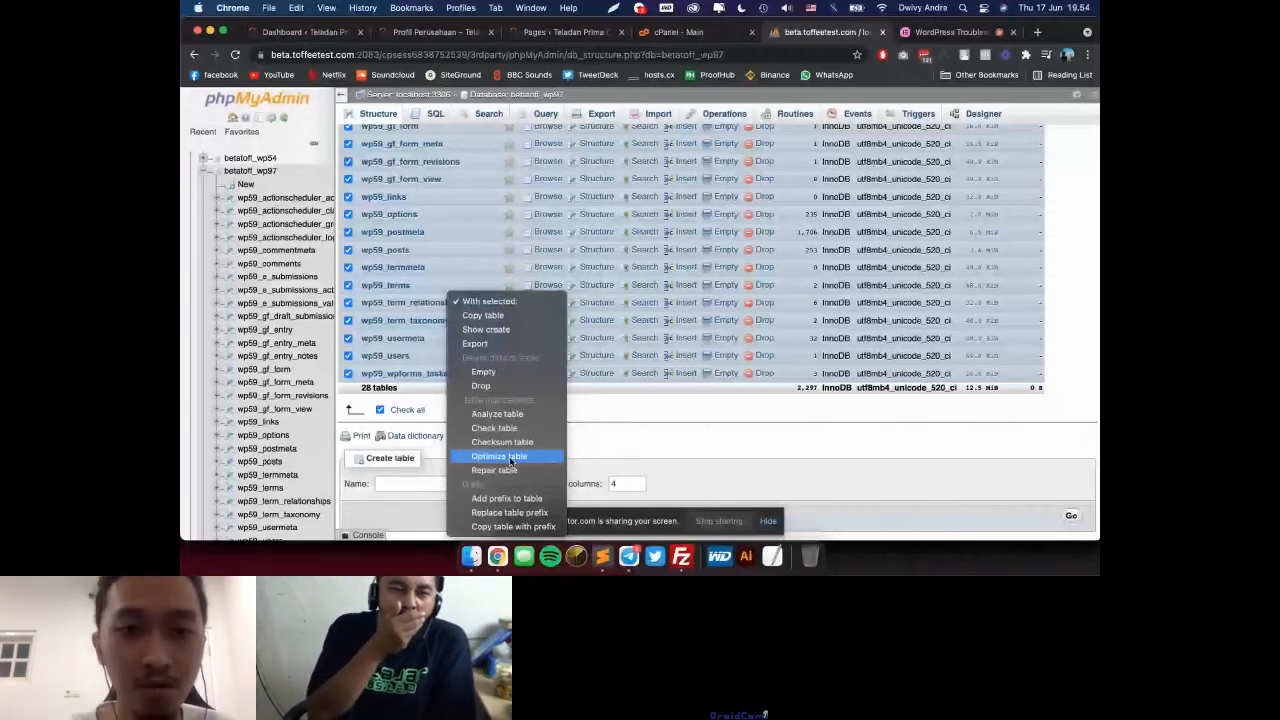
{"action": "left_click", "coordinate": [509, 456]}
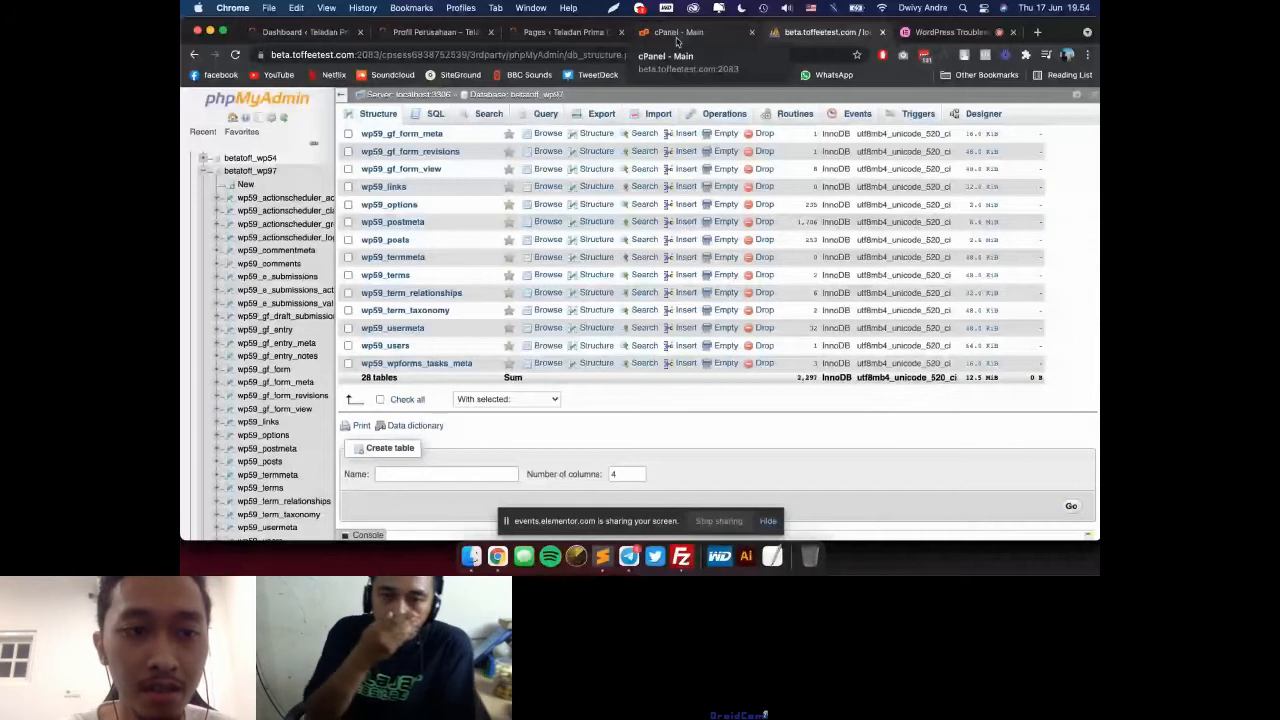
Step: Switch to Sublime Text to examine the DB_PASSWORD line of wp-config.php, and return to the table repair results in phpMyAdmin
{"action": "key", "text": "super+Tab"}
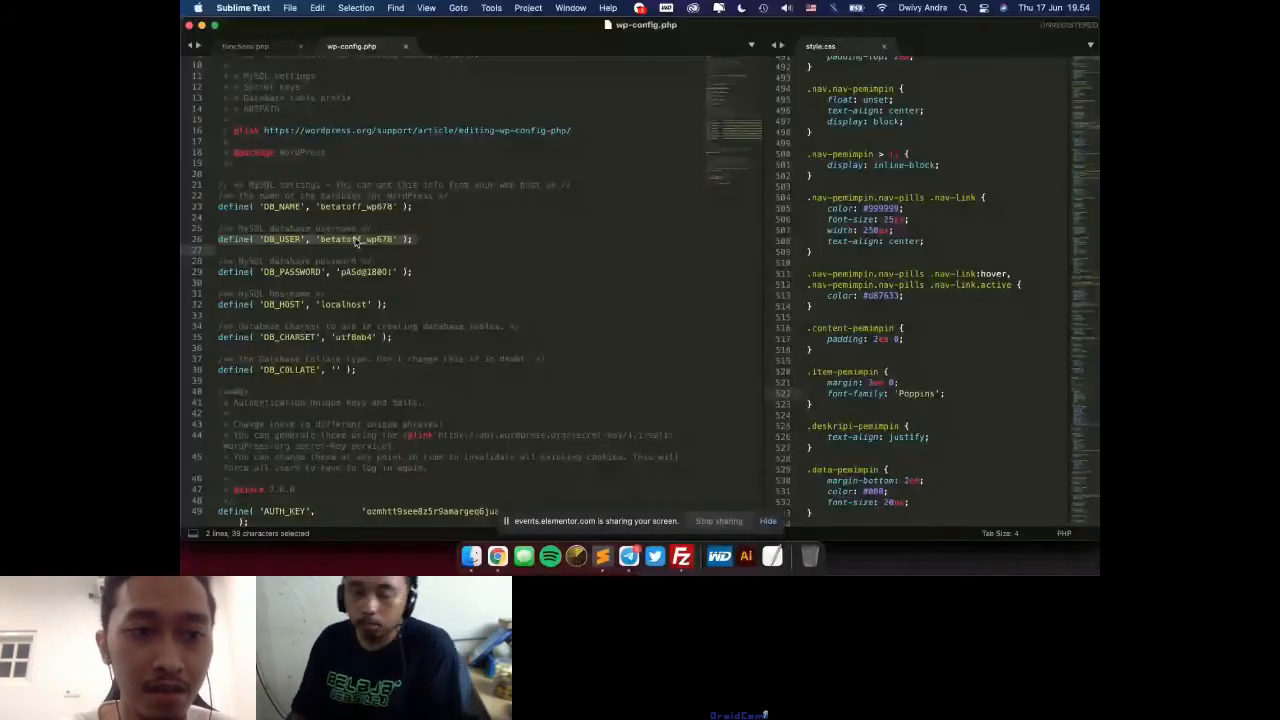
{"action": "left_click", "coordinate": [348, 271]}
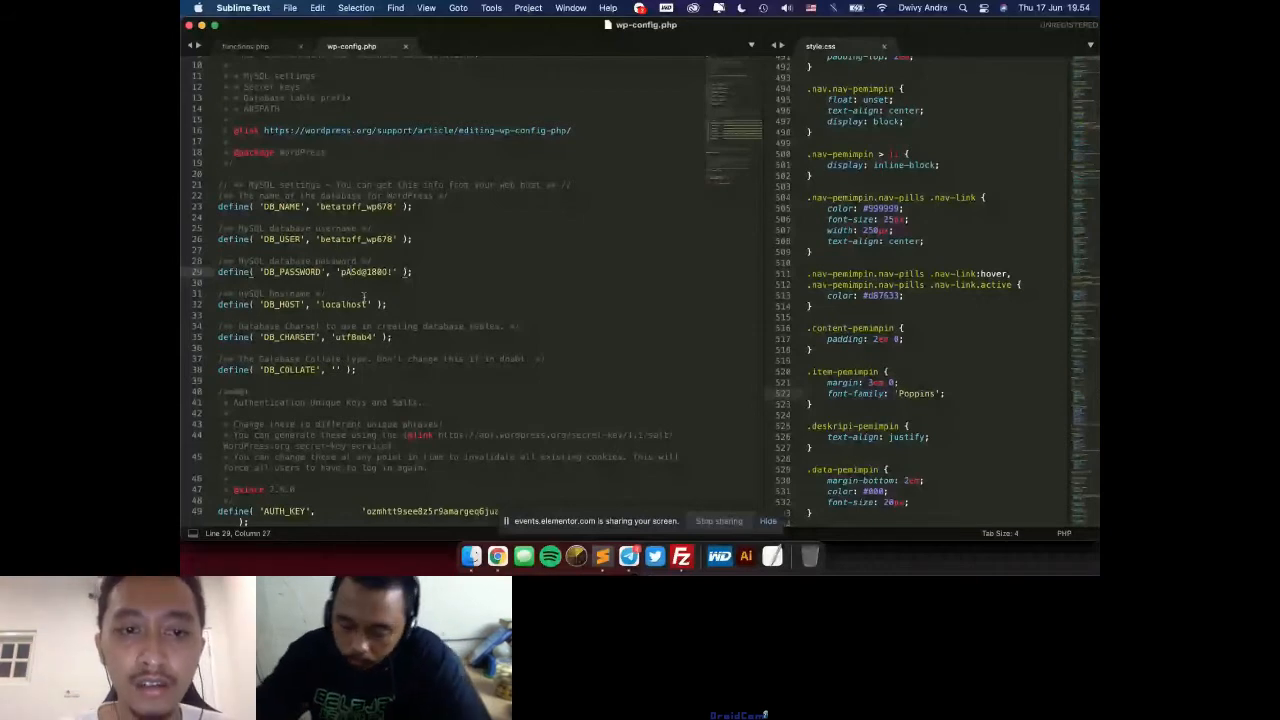
{"action": "key", "text": "super+Tab"}
{"action": "scroll", "coordinate": [597, 404], "scroll_direction": "up", "scroll_amount": 10}
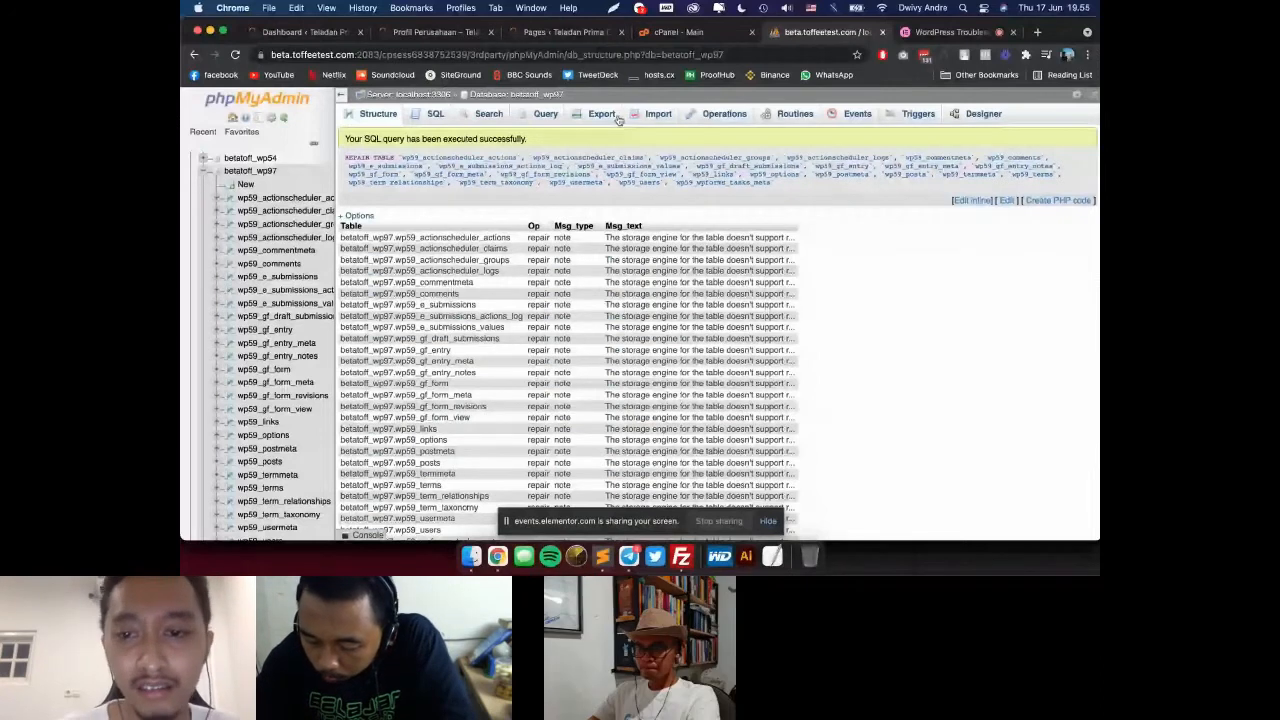
Step: Go back to the cPanel home page, switch to the Google Slides window and present the "3. Error Database Connection" slide
{"action": "left_click", "coordinate": [676, 34]}
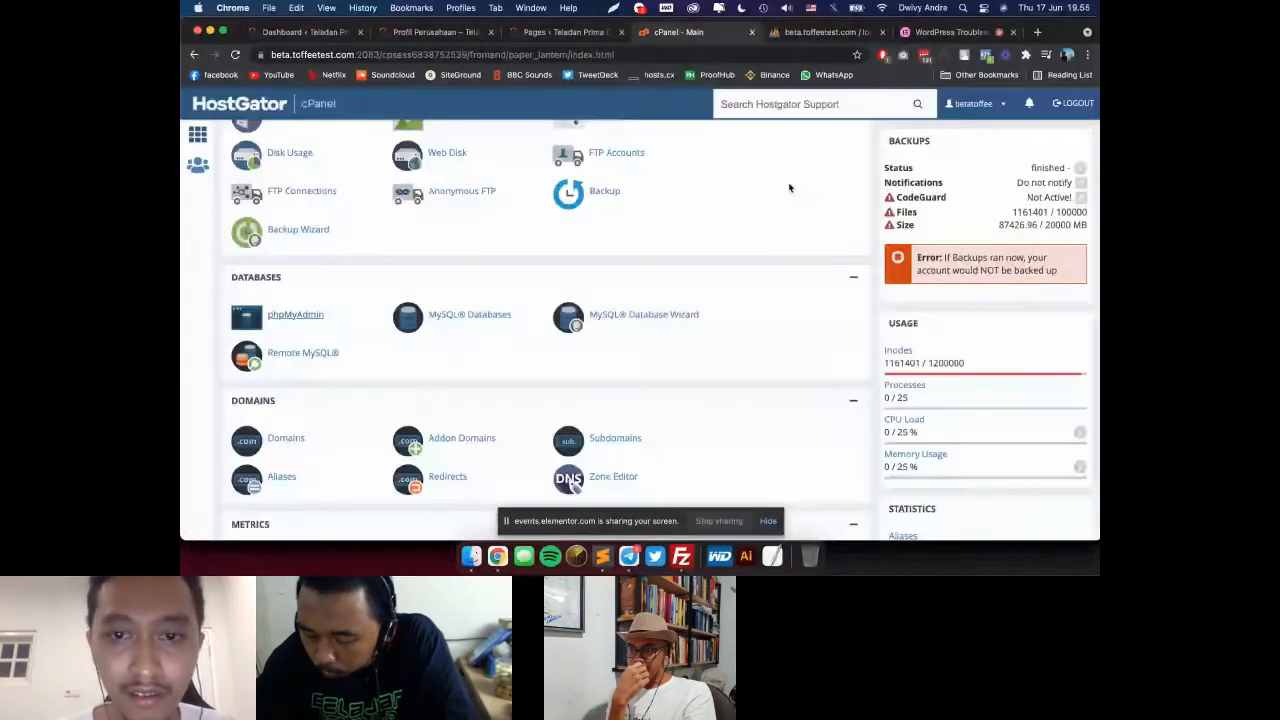
{"action": "key", "text": "super+grave"}
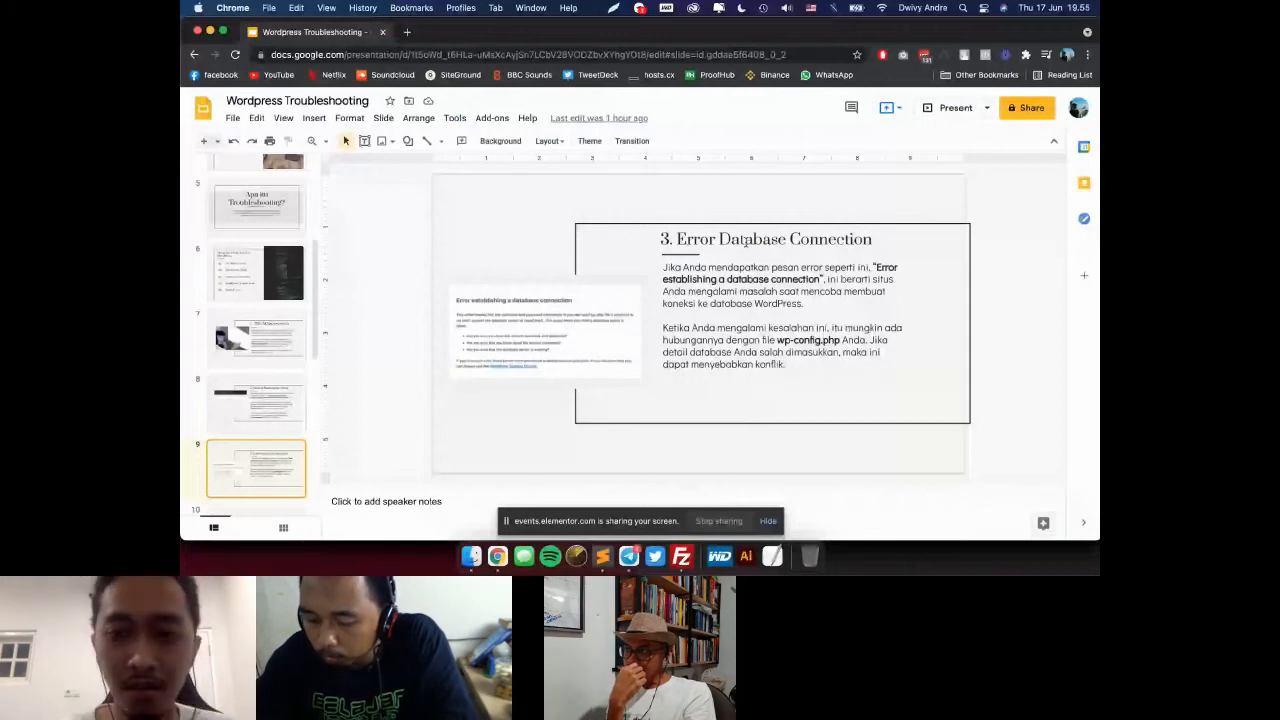
{"action": "left_click", "coordinate": [955, 107]}
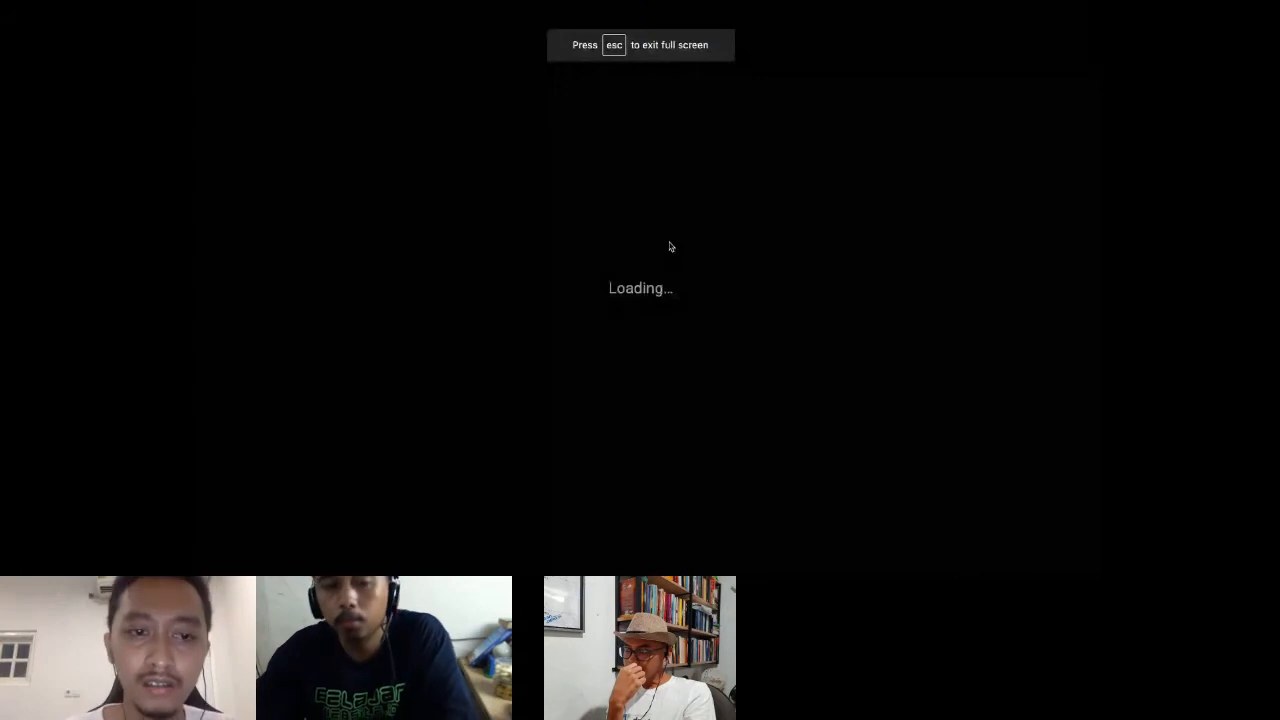
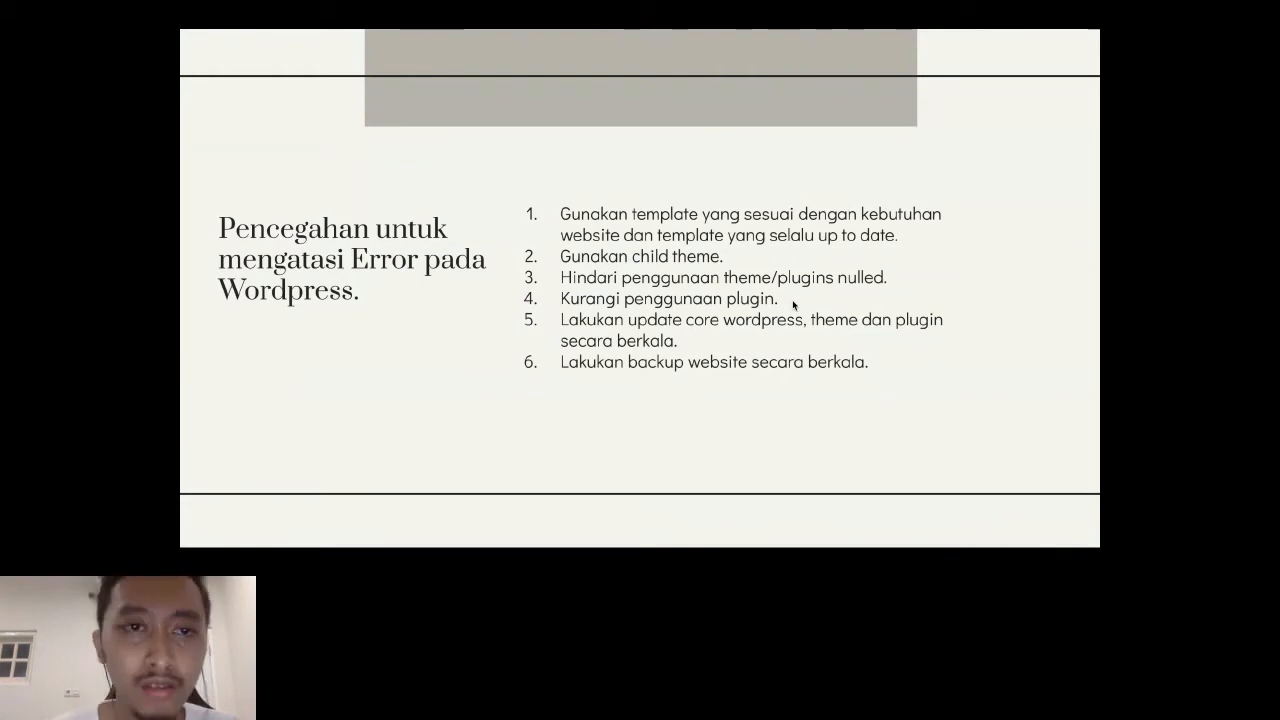
Step: Exit the slideshow and switch to the Teladan Prima Group website window to view its Inisiatif Berkelanjutan section
{"action": "key", "text": "Escape"}
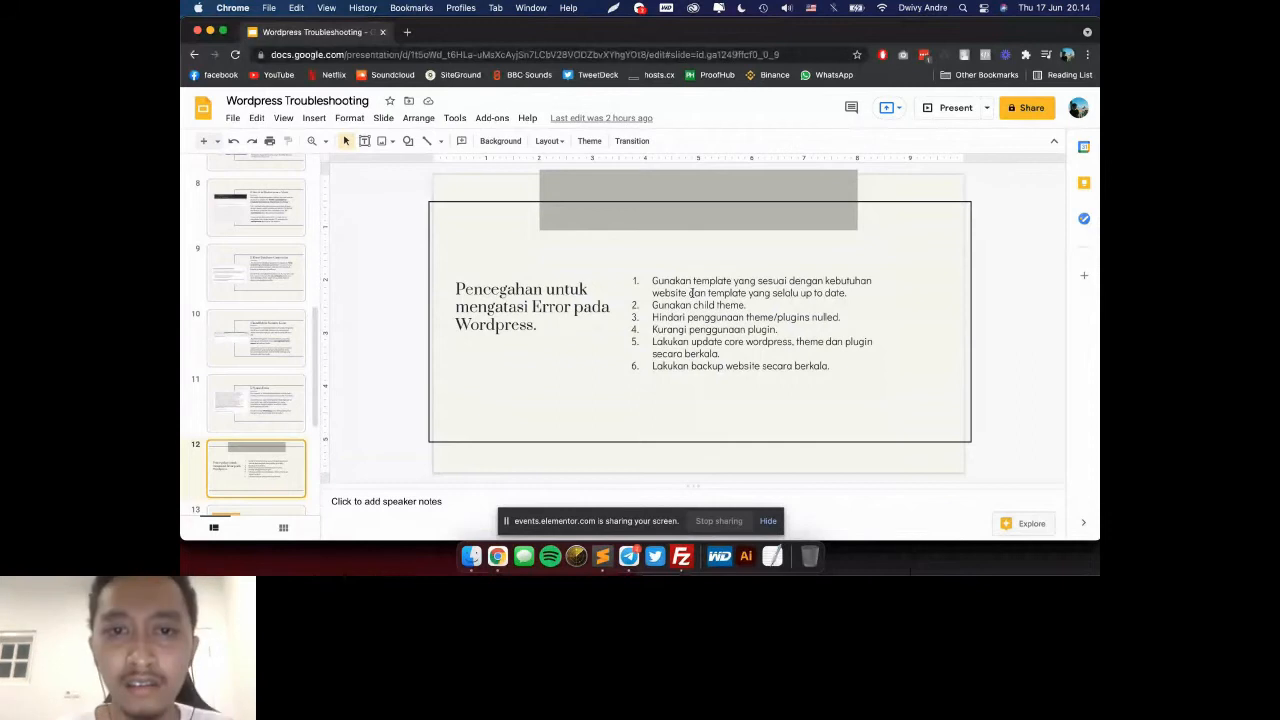
{"action": "key", "text": "super+grave"}
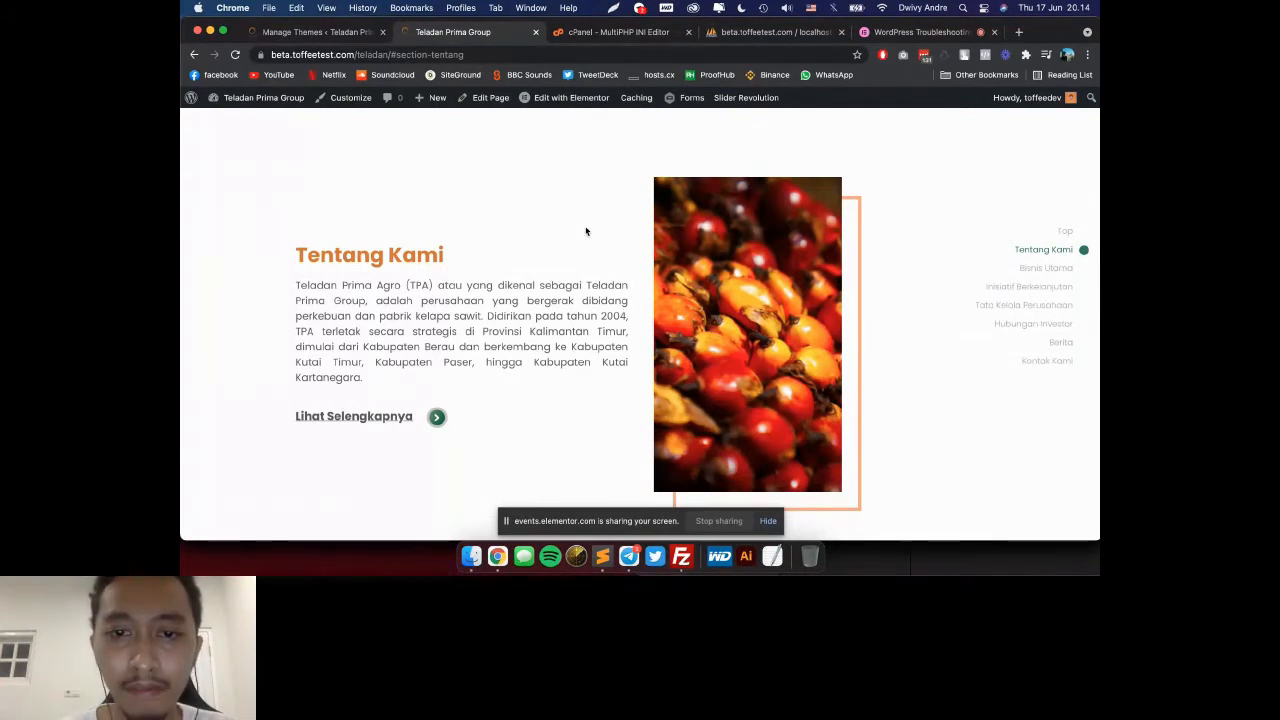
{"action": "scroll", "coordinate": [586, 231], "scroll_direction": "down", "scroll_amount": 3}
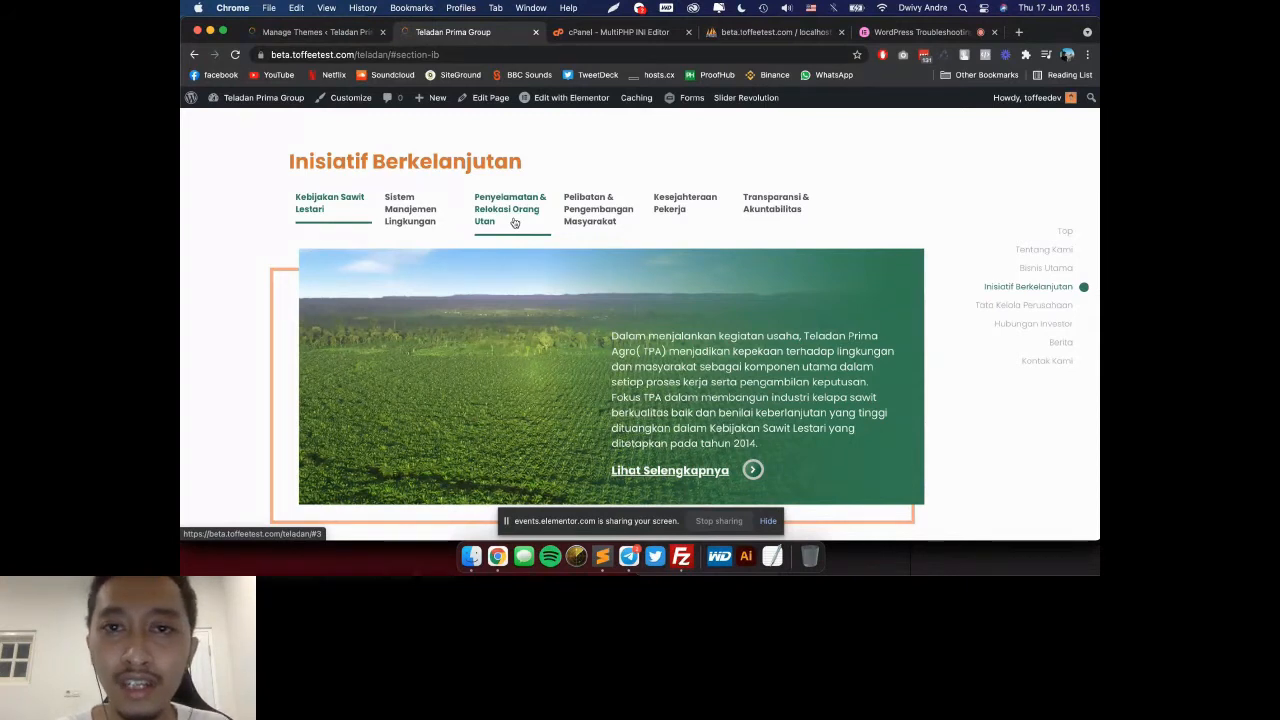
Step: Return to the Google Slides window and open the "1. The White Screen" slide
{"action": "key", "text": "super+grave"}
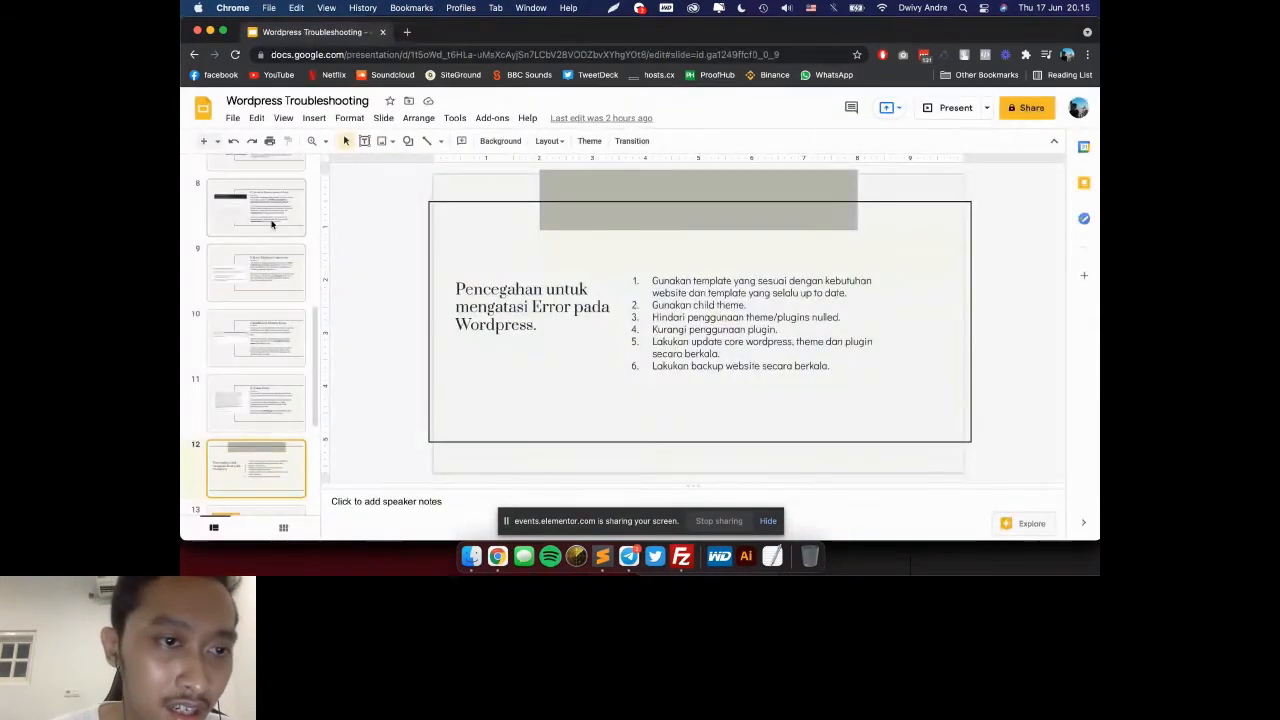
{"action": "scroll", "coordinate": [271, 224], "scroll_direction": "up", "scroll_amount": 2}
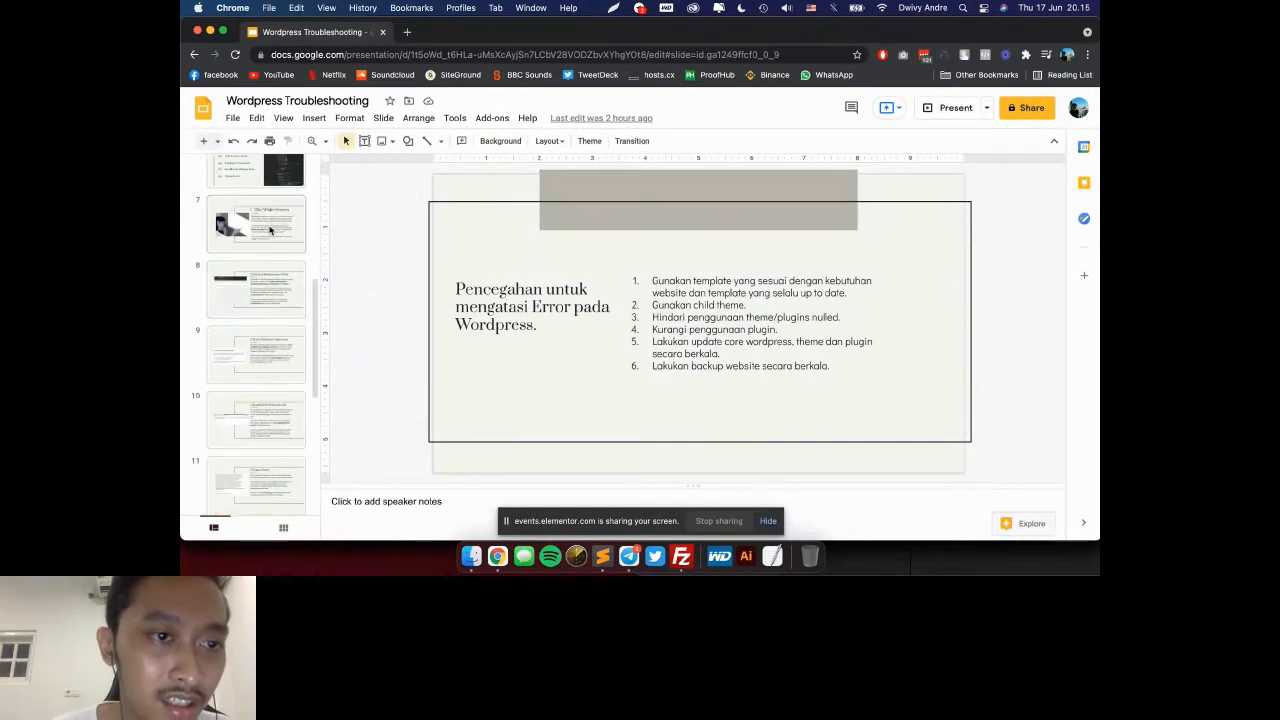
{"action": "left_click", "coordinate": [268, 224]}
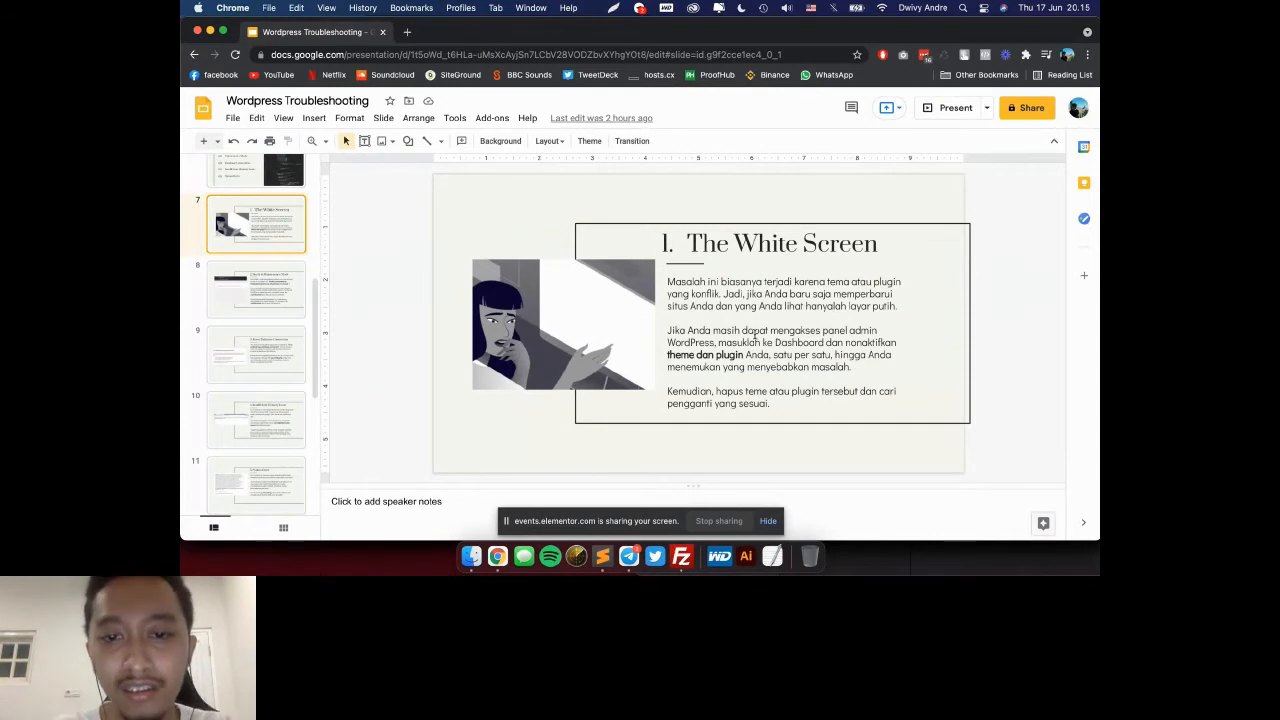
Step: Switch back to the Teladan Prima Group website window and go to its Berita section
{"action": "key", "text": "super+grave"}
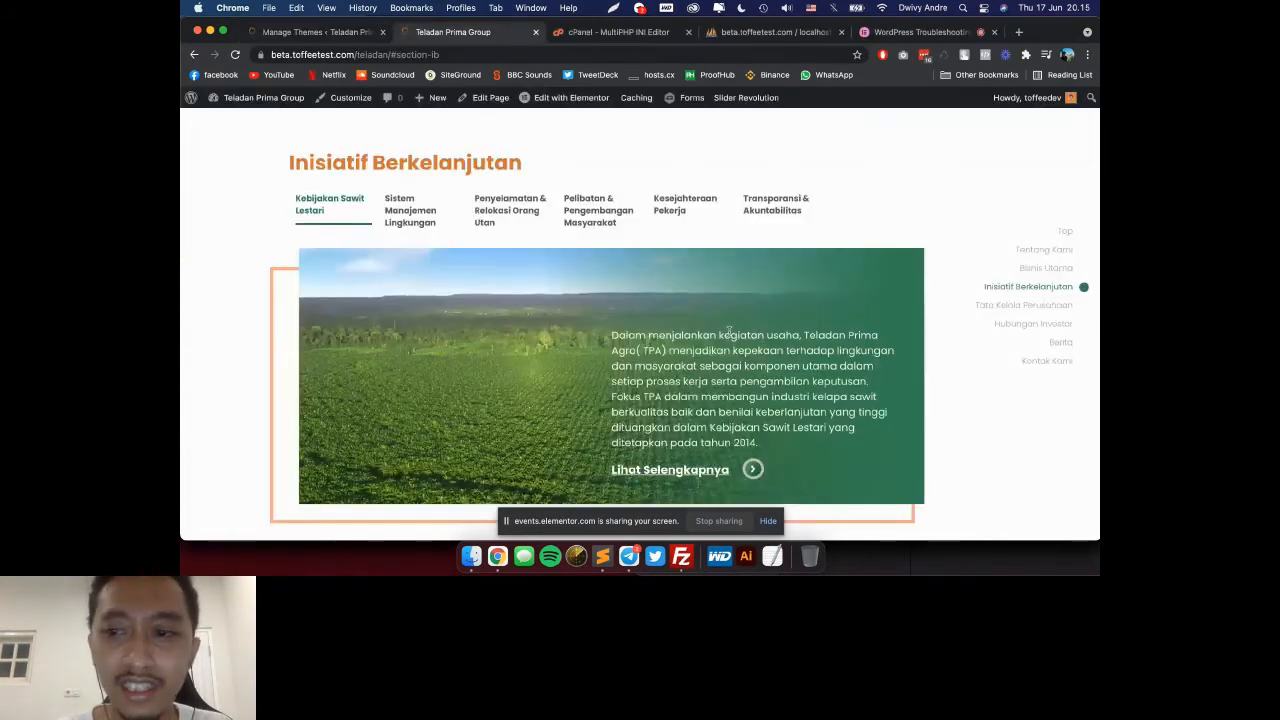
{"action": "scroll", "coordinate": [729, 330], "scroll_direction": "down", "scroll_amount": 1}
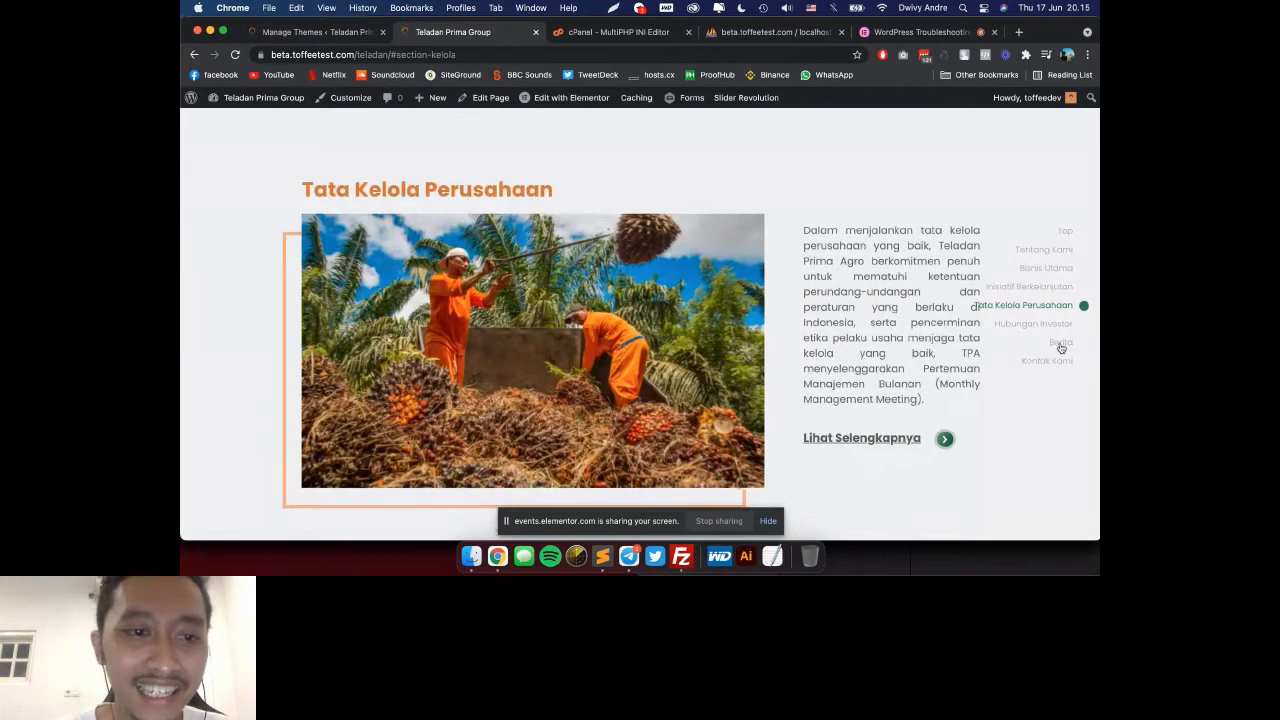
{"action": "left_click", "coordinate": [1061, 345]}
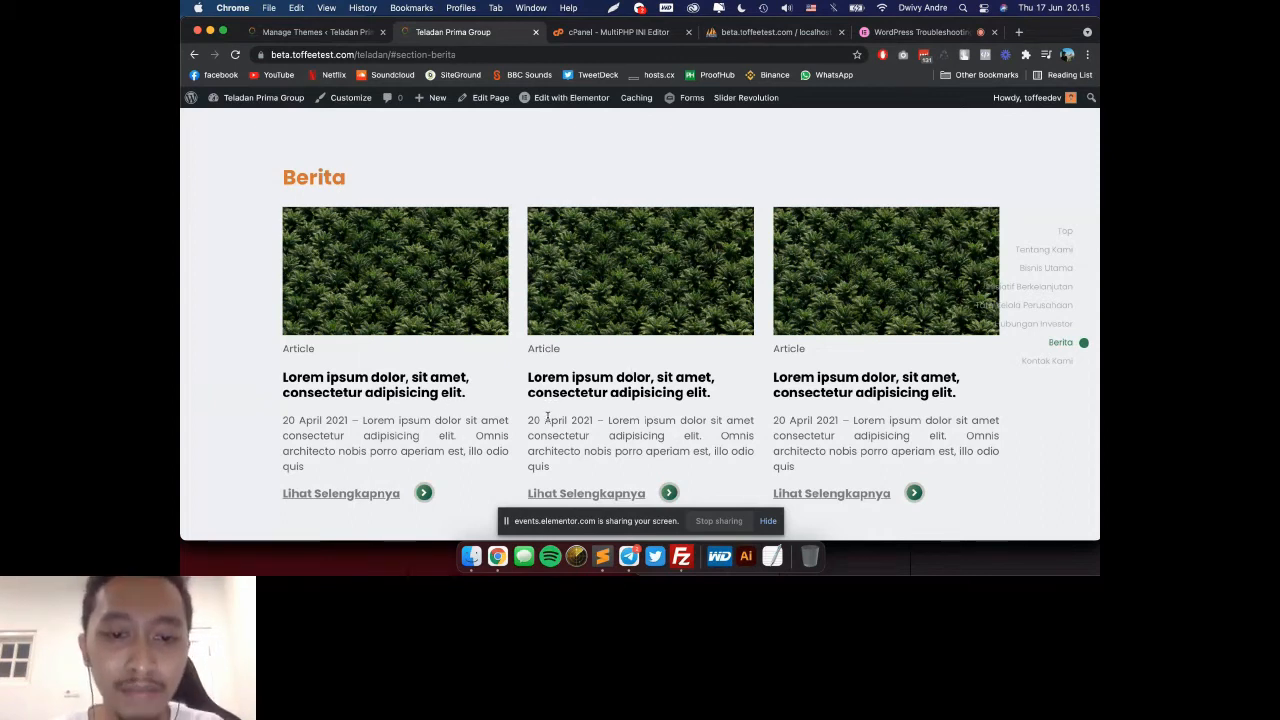
Step: Switch to Sublime Text and examine the show_perusahaan shortcode and its surrounding code in functions.php
{"action": "left_click", "coordinate": [603, 552]}
{"action": "left_click", "coordinate": [420, 273]}
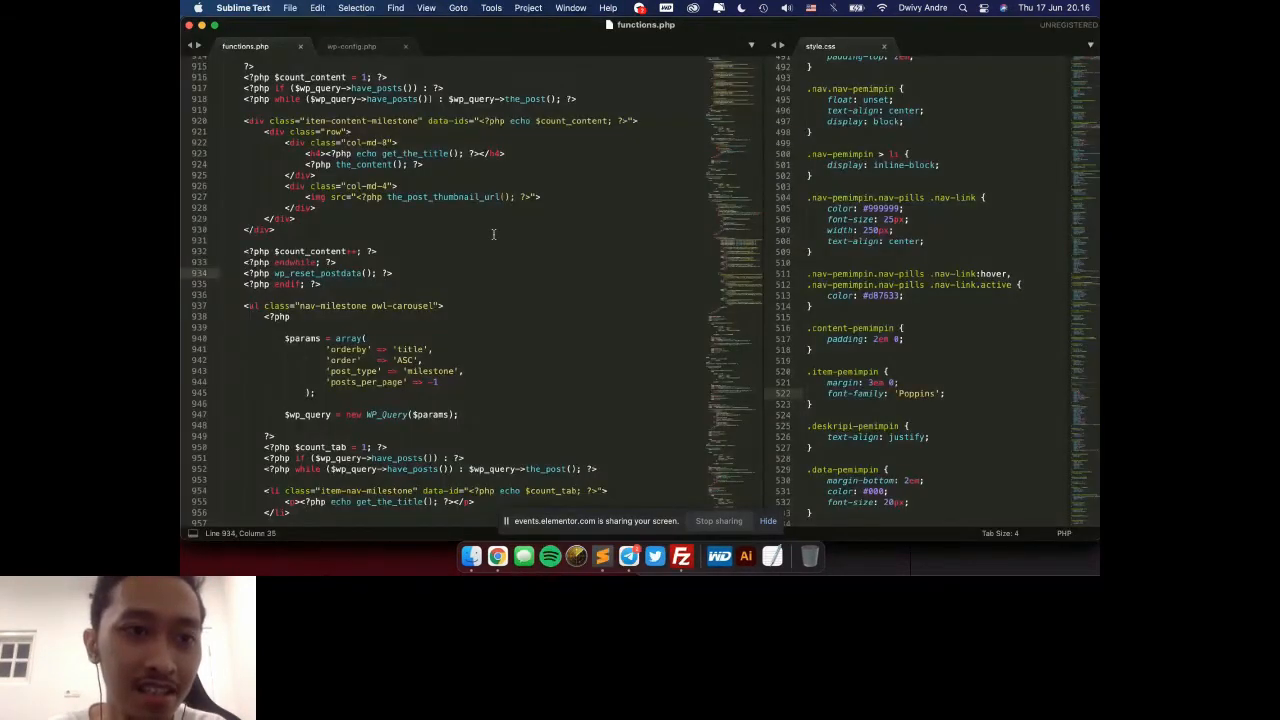
{"action": "scroll", "coordinate": [338, 259], "scroll_direction": "up", "scroll_amount": 10}
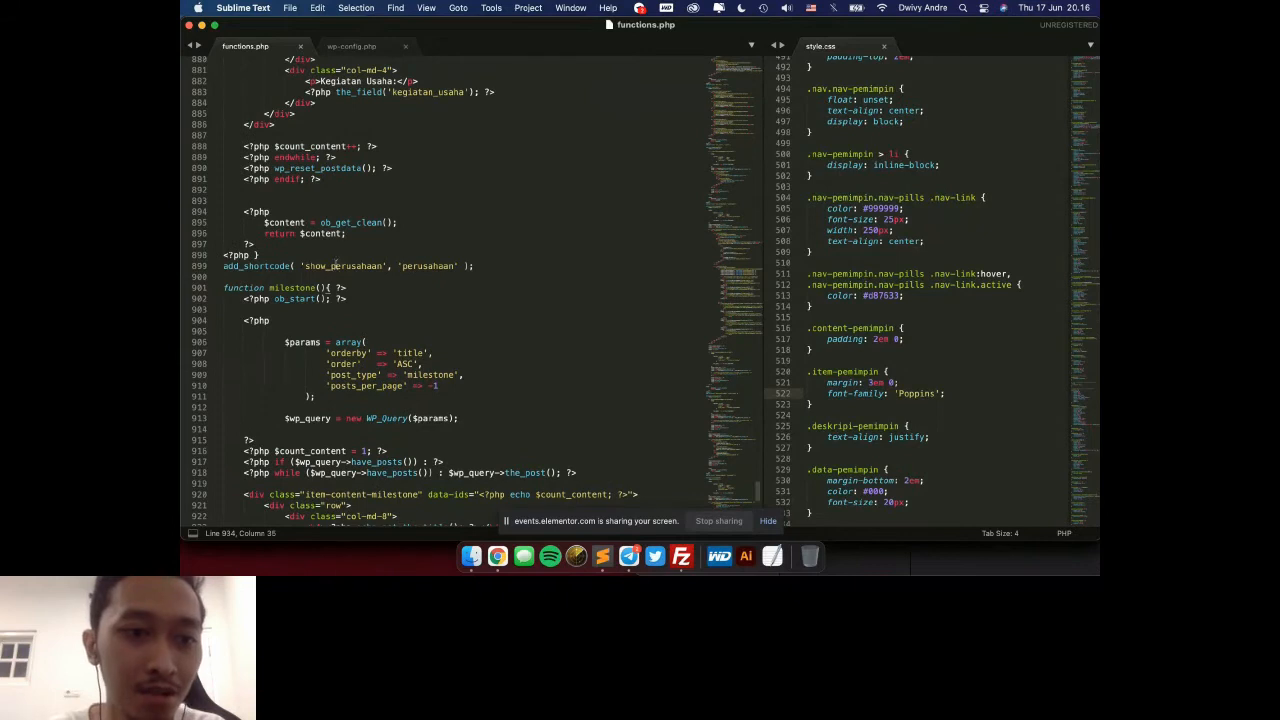
{"action": "double_click", "coordinate": [335, 264]}
{"action": "scroll", "coordinate": [385, 262], "scroll_direction": "up", "scroll_amount": 7}
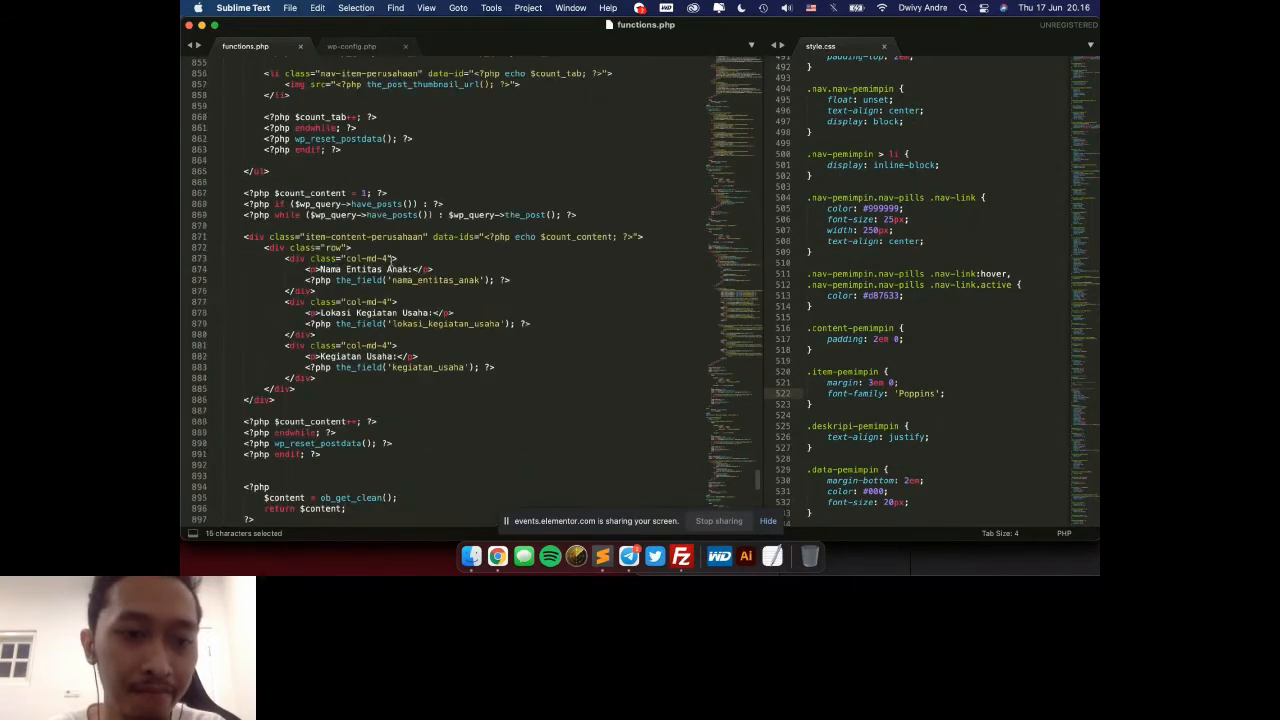
{"action": "scroll", "coordinate": [391, 259], "scroll_direction": "down", "scroll_amount": 8}
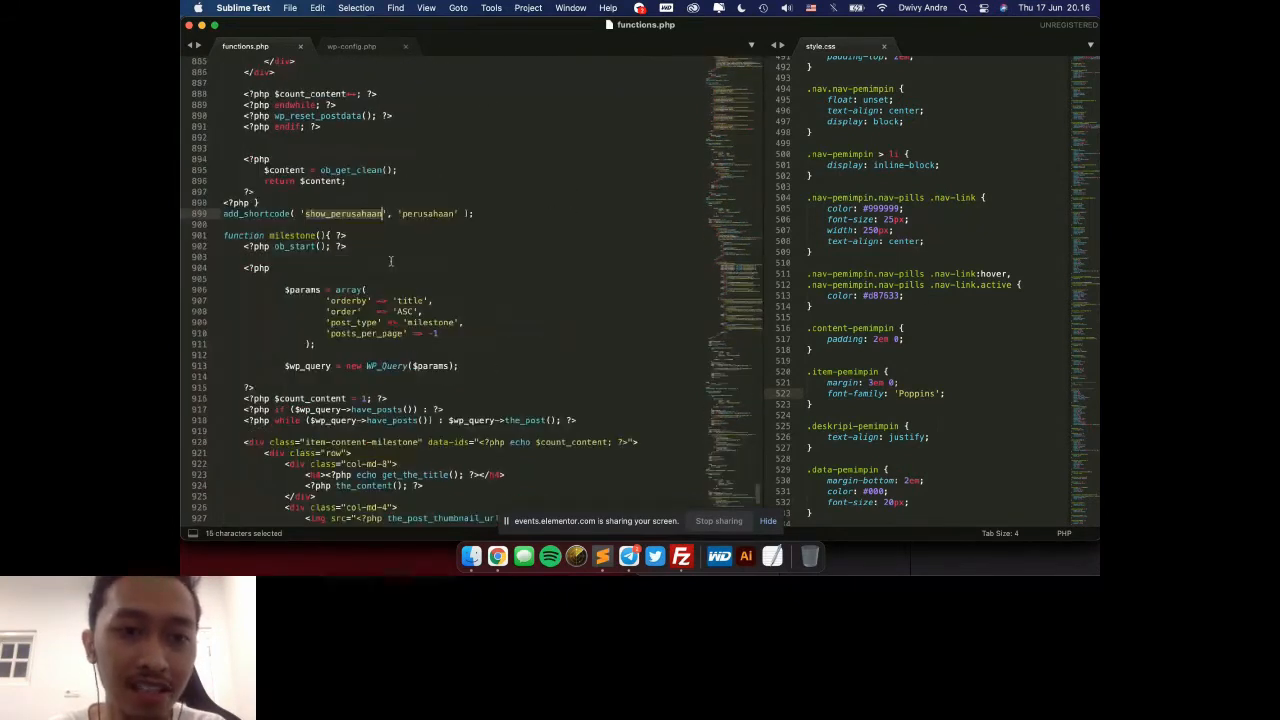
{"action": "scroll", "coordinate": [390, 262], "scroll_direction": "up", "scroll_amount": 8}
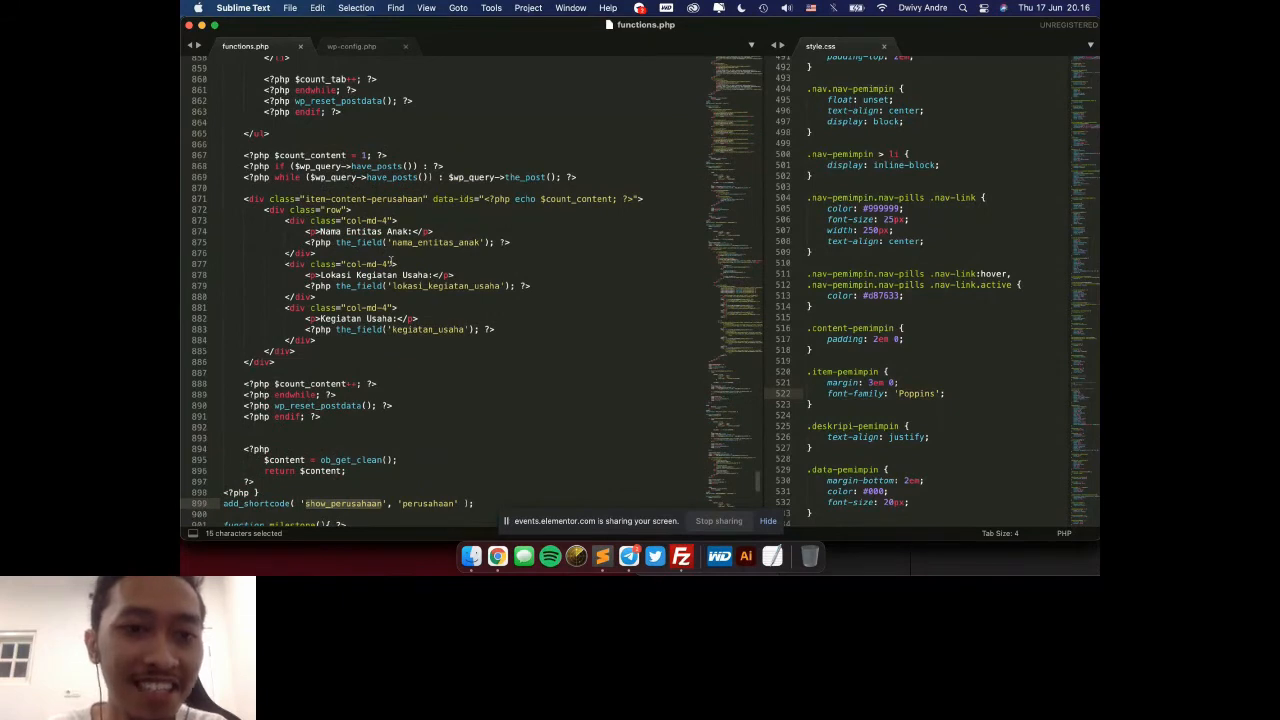
Step: Examine the profil_kebun function and the show_penghargaan shortcode line higher up in functions.php
{"action": "scroll", "coordinate": [390, 262], "scroll_direction": "up", "scroll_amount": 20}
{"action": "scroll", "coordinate": [391, 246], "scroll_direction": "up", "scroll_amount": 8}
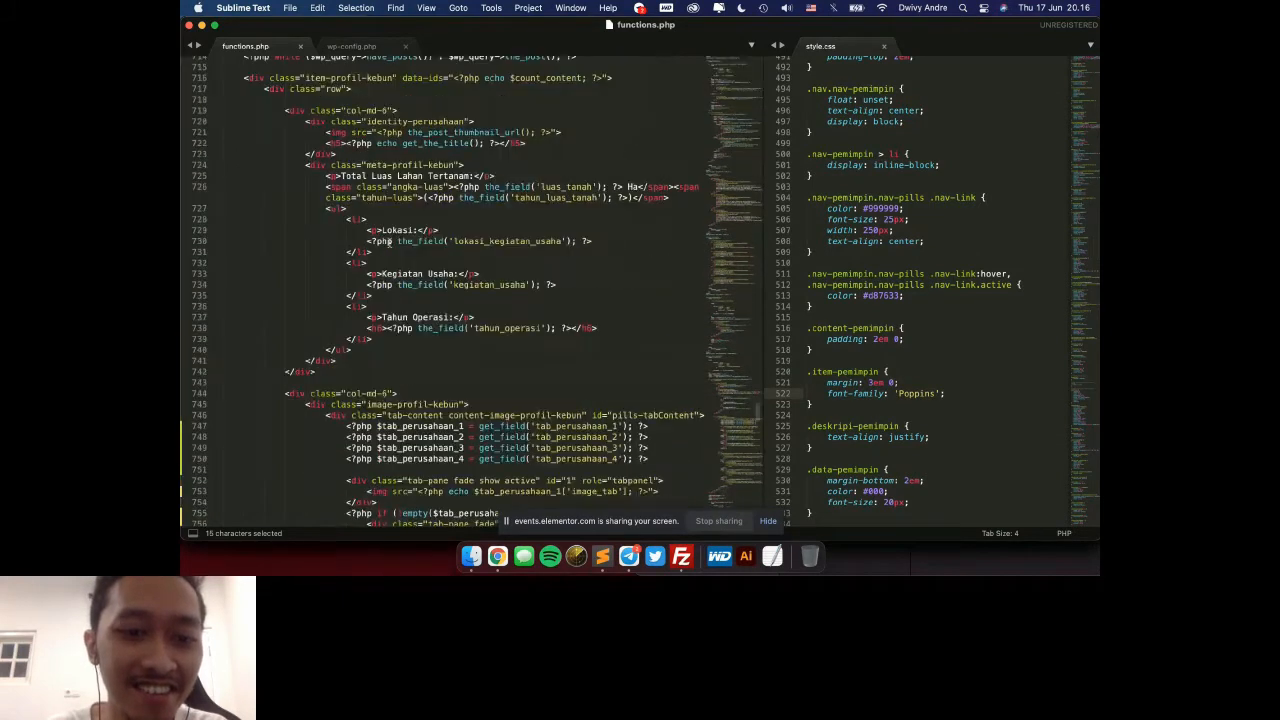
{"action": "scroll", "coordinate": [389, 241], "scroll_direction": "up", "scroll_amount": 5}
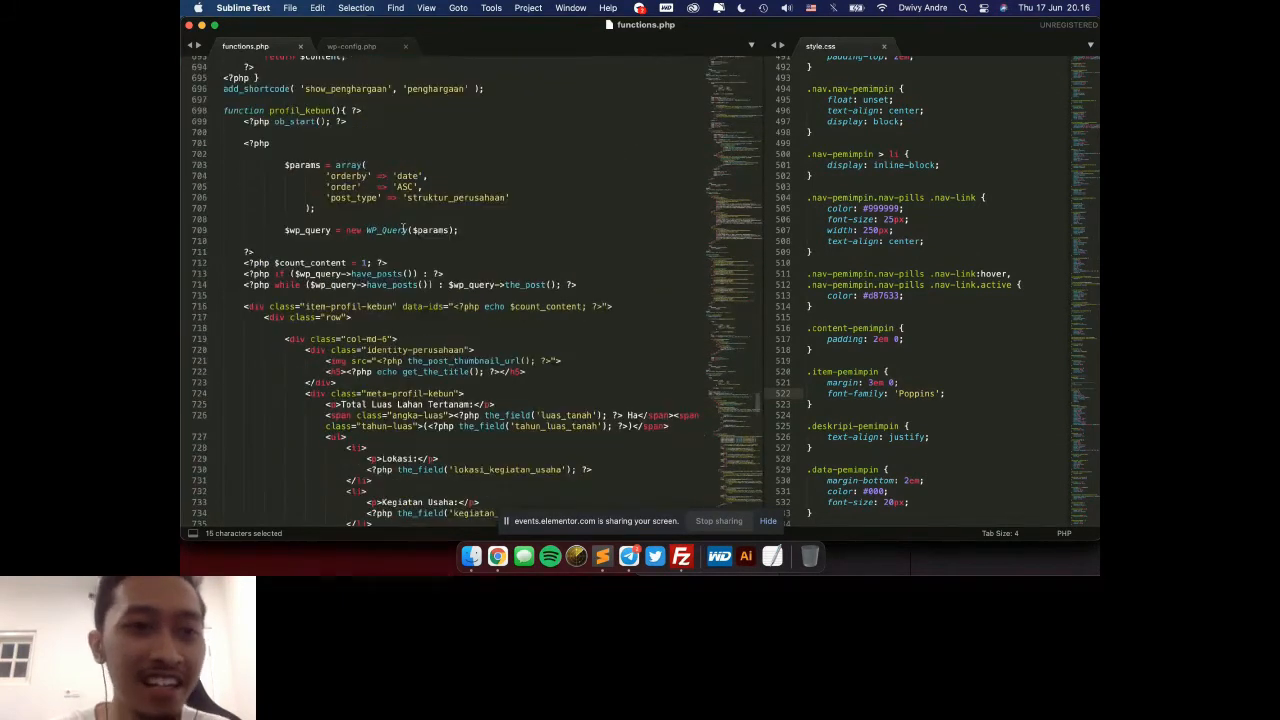
{"action": "scroll", "coordinate": [404, 228], "scroll_direction": "up", "scroll_amount": 2}
{"action": "left_click", "coordinate": [490, 137]}
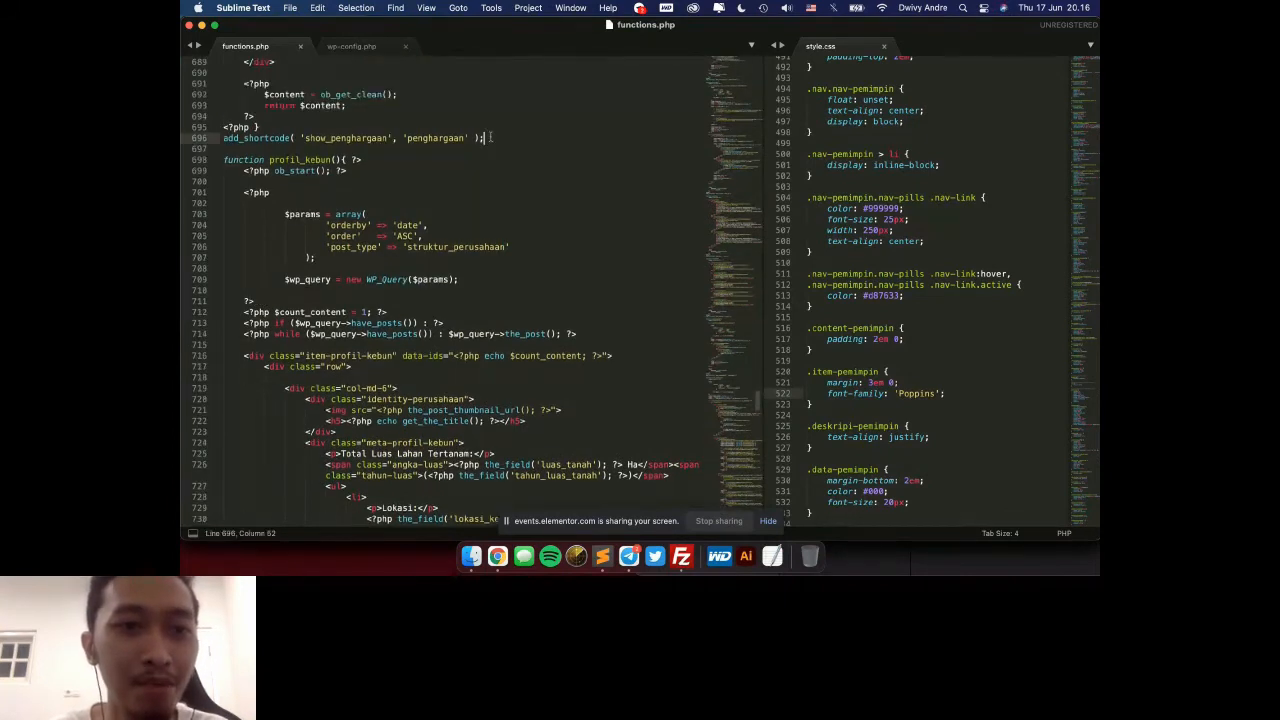
{"action": "scroll", "coordinate": [490, 137], "scroll_direction": "up", "scroll_amount": 3}
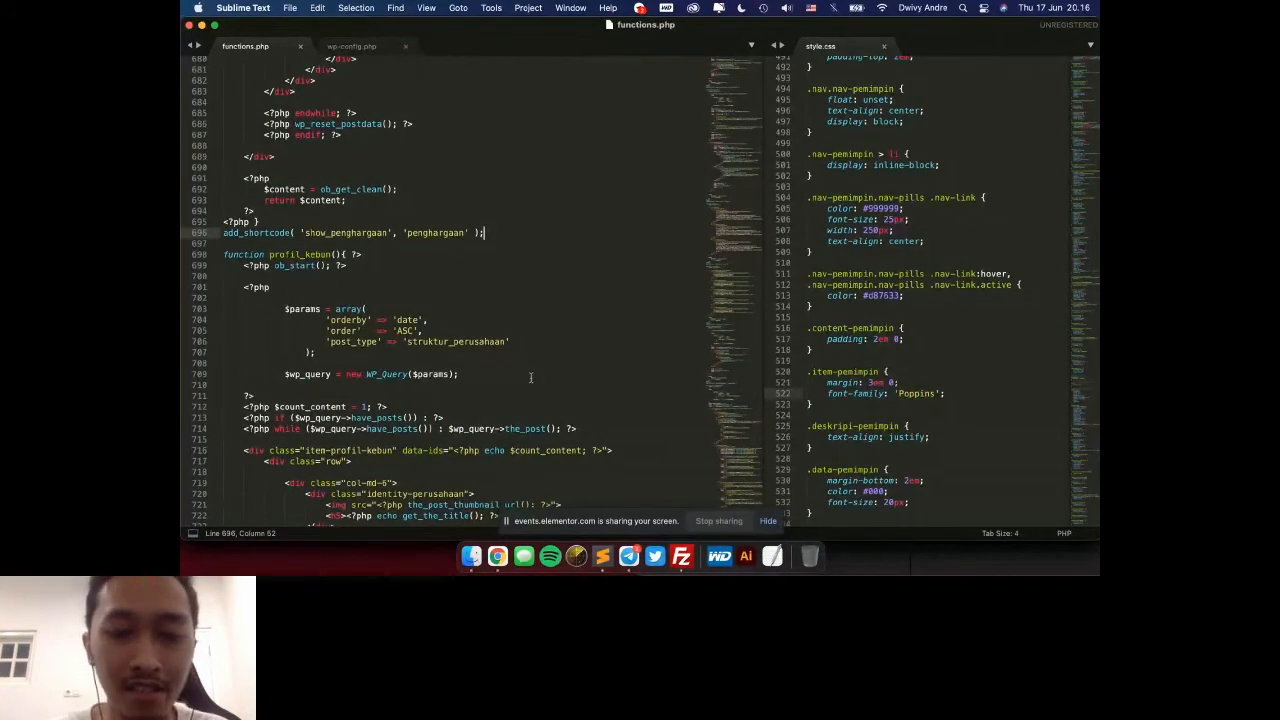
Step: Switch to Chrome, open the Pages list in the WordPress admin and look through all the site's pages
{"action": "key", "text": "super+Tab"}
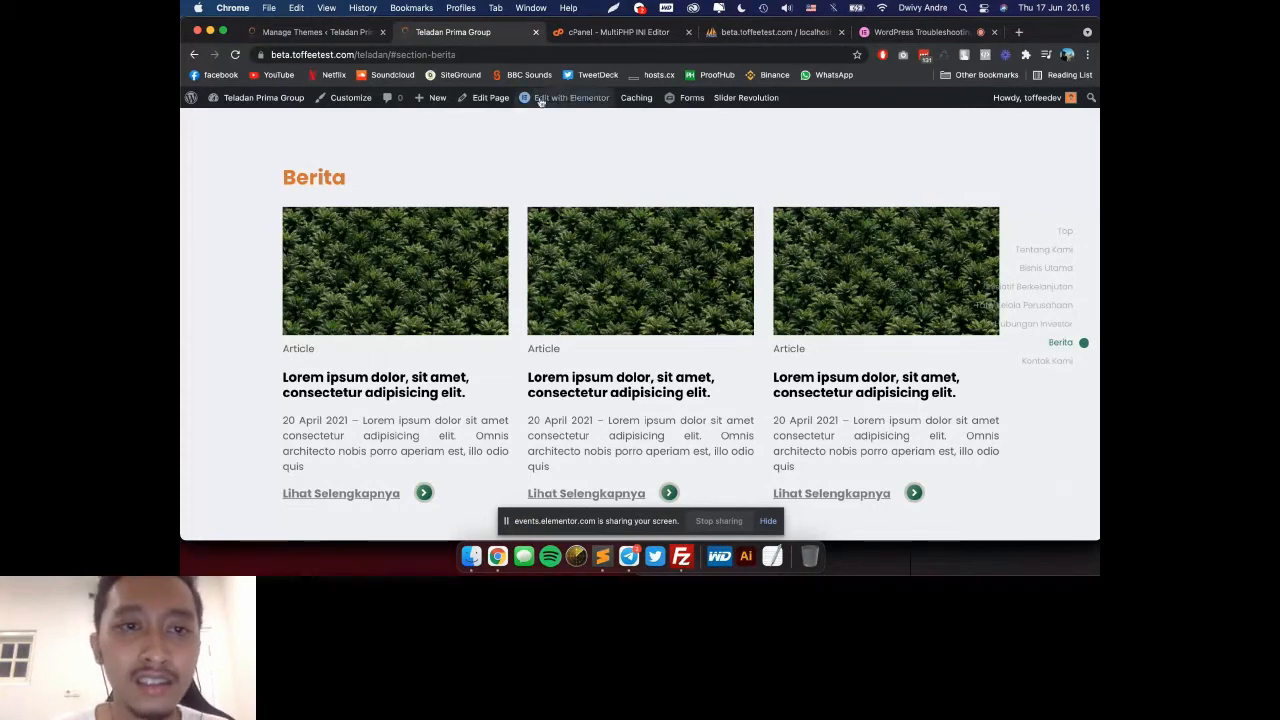
{"action": "left_click", "coordinate": [353, 40]}
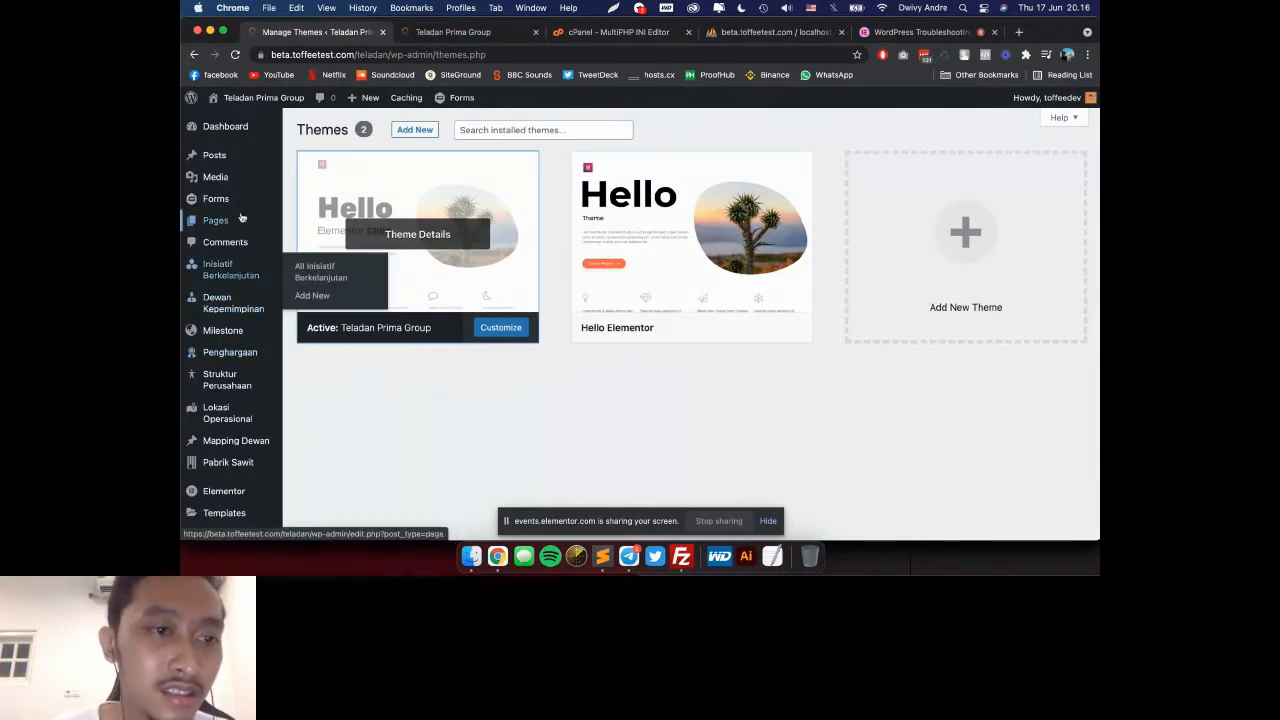
{"action": "left_click", "coordinate": [315, 223]}
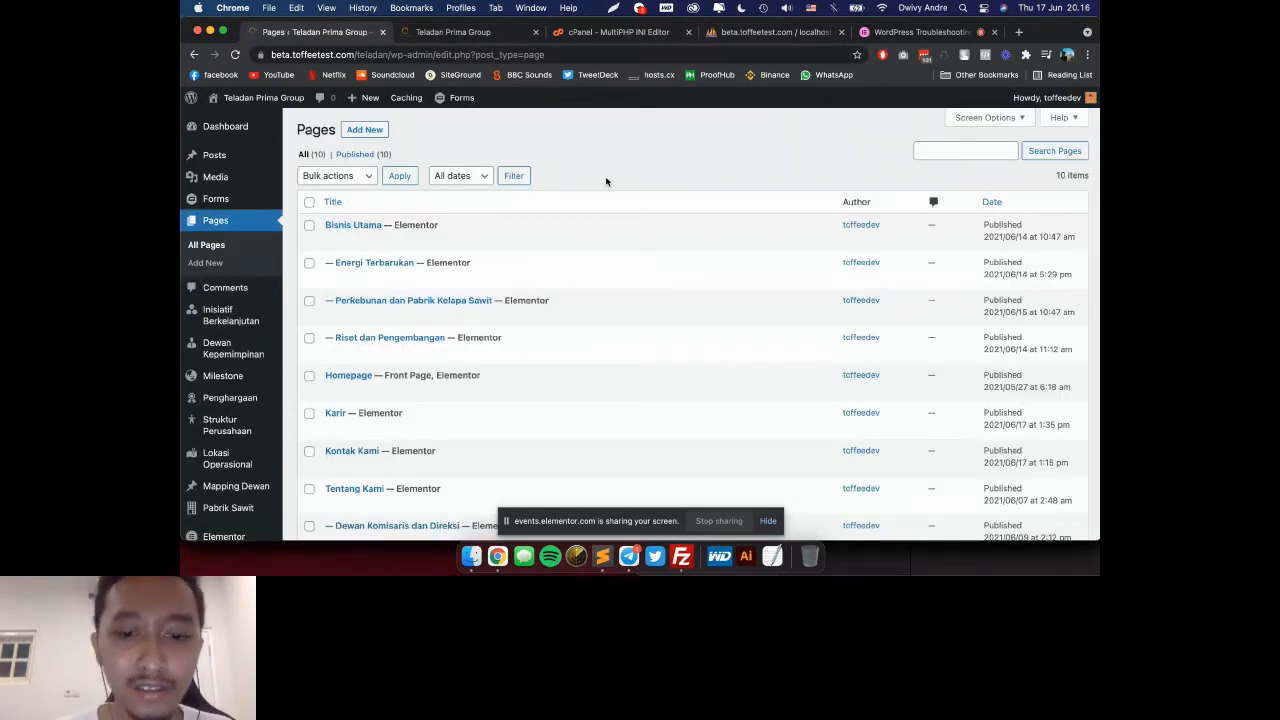
{"action": "scroll", "coordinate": [606, 181], "scroll_direction": "down", "scroll_amount": 5}
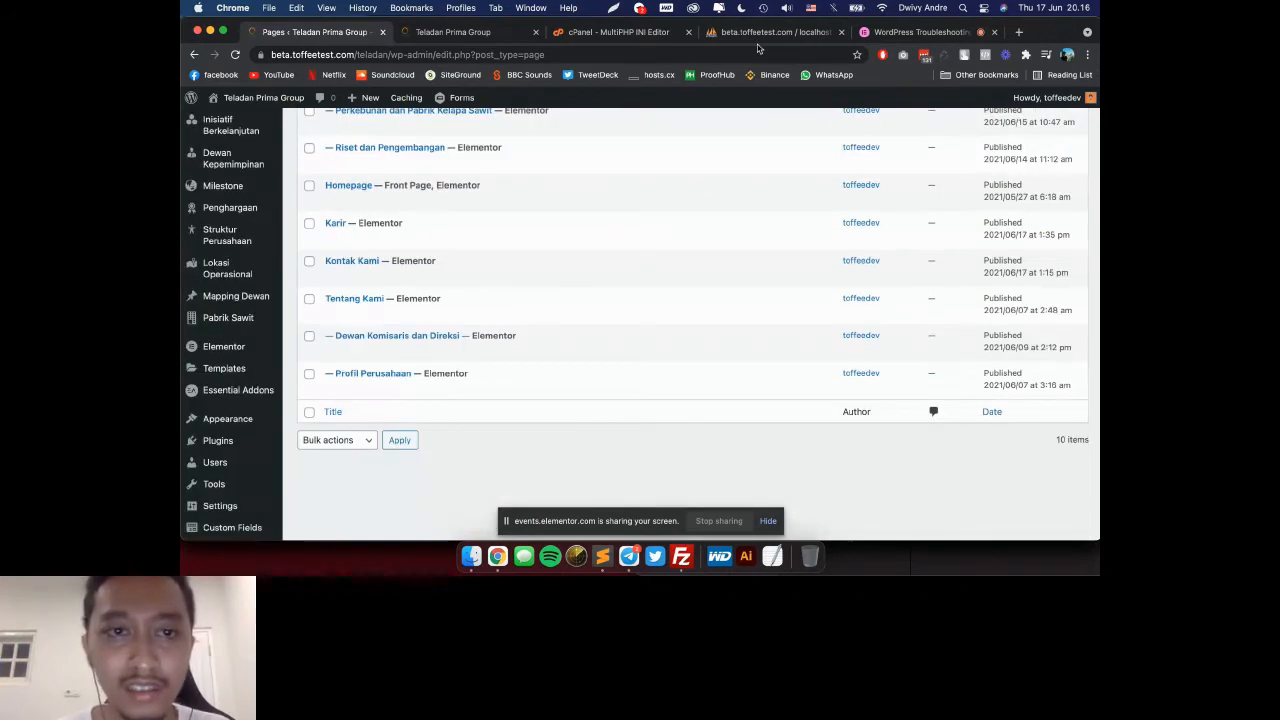
Step: Return to the Google Slides window and open the "Pencegahan untuk mengatasi Error pada Wordpress" slide
{"action": "key", "text": "super+grave"}
{"action": "scroll", "coordinate": [263, 369], "scroll_direction": "down", "scroll_amount": 5}
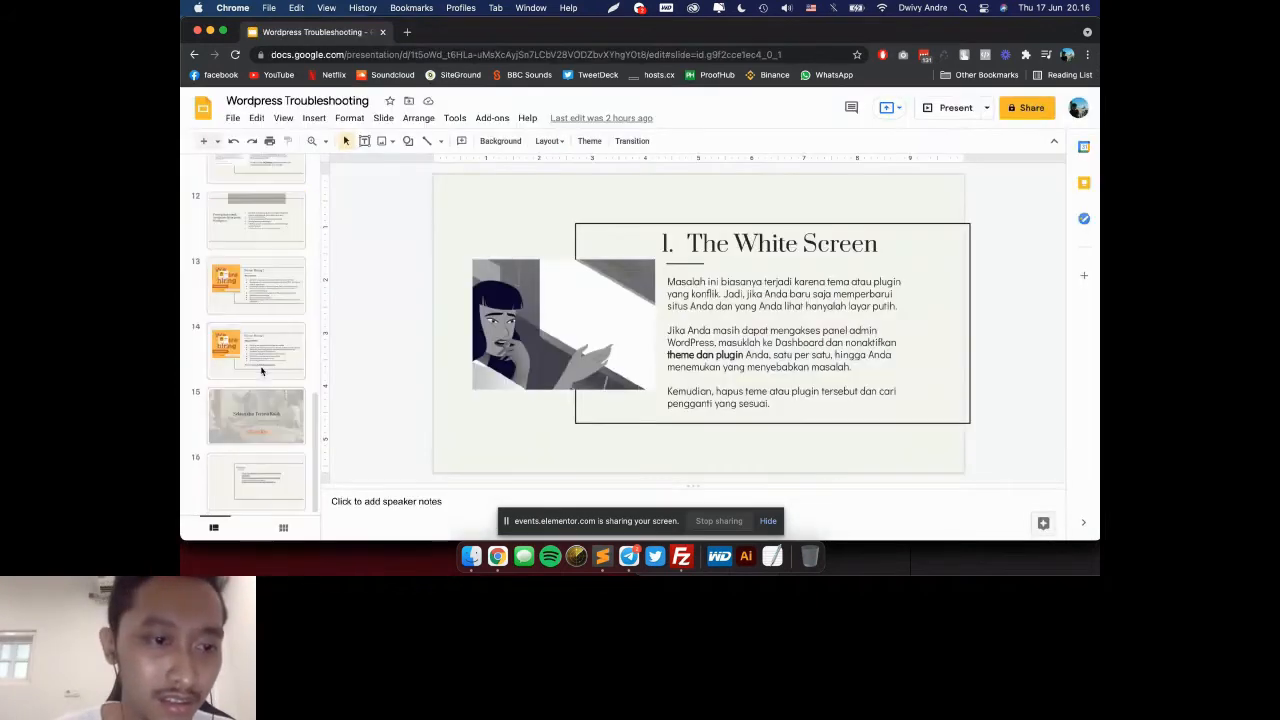
{"action": "left_click", "coordinate": [263, 240]}
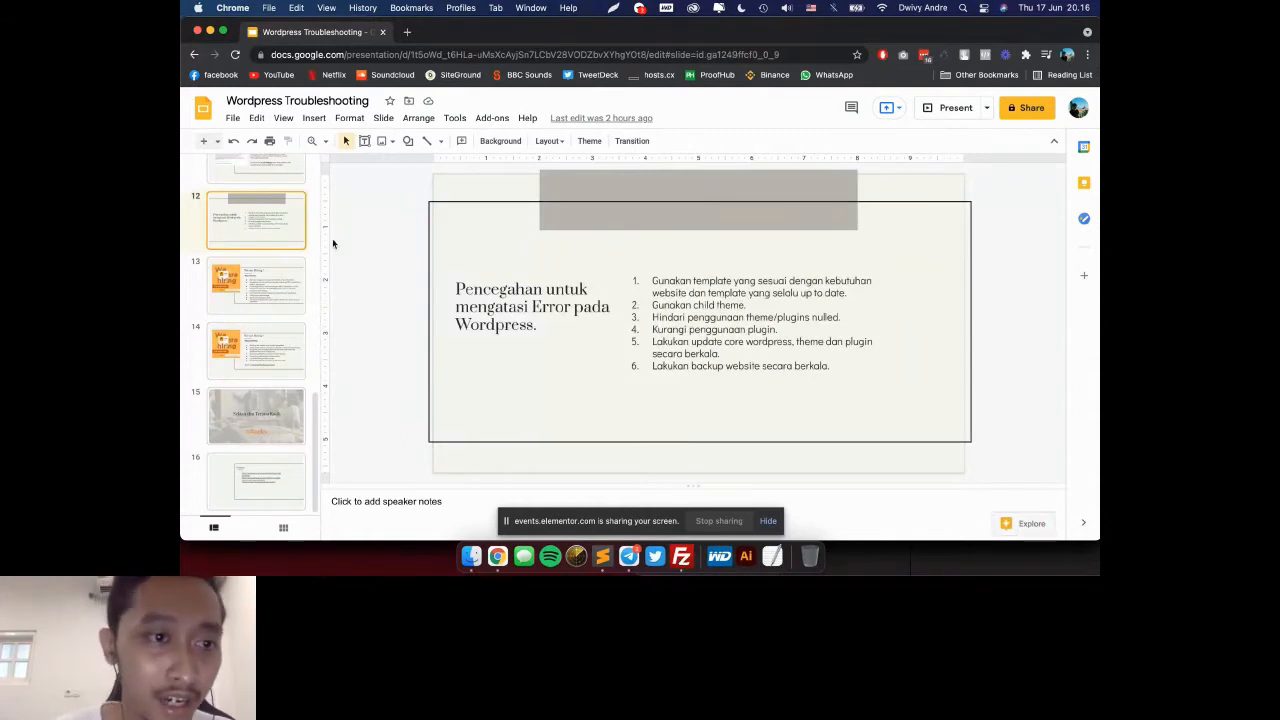
Step: Open the installed plugins list in the WordPress admin and highlight Advanced Custom Fields, Custom Post Type UI, Essential Addons for Elementor and Gravity Forms
{"action": "key", "text": "super+grave"}
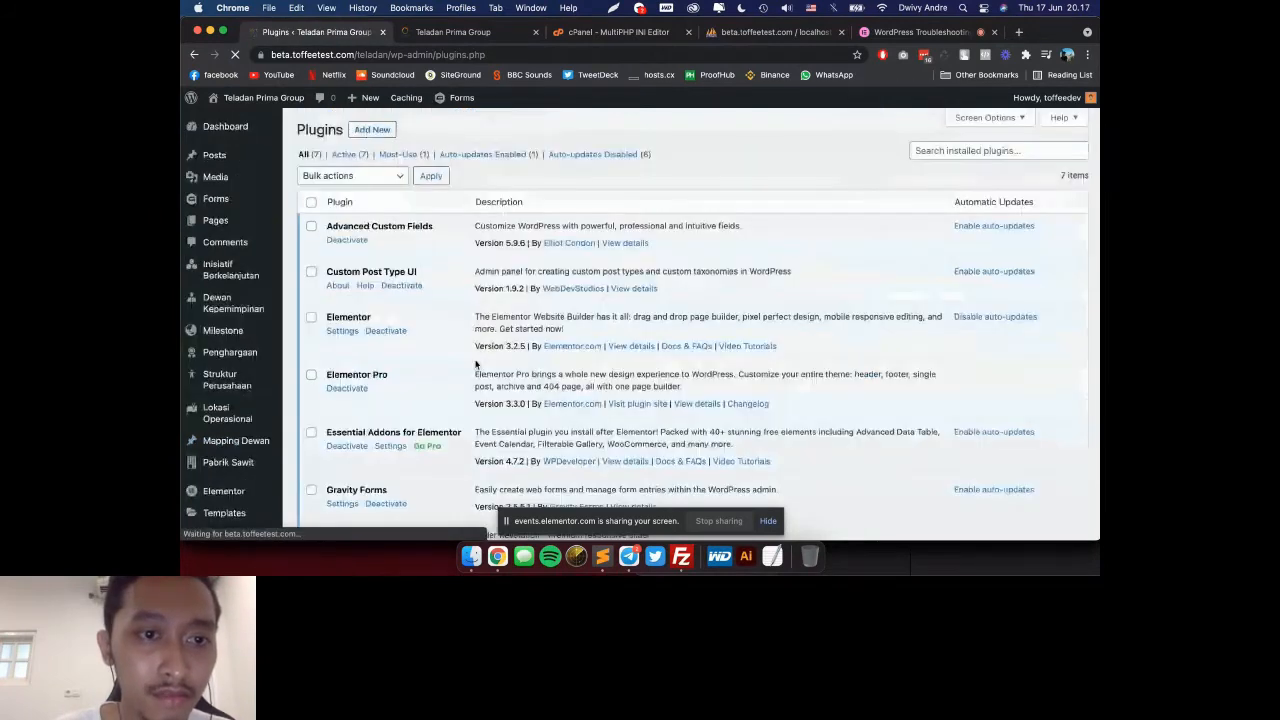
{"action": "scroll", "coordinate": [476, 364], "scroll_direction": "down", "scroll_amount": 1}
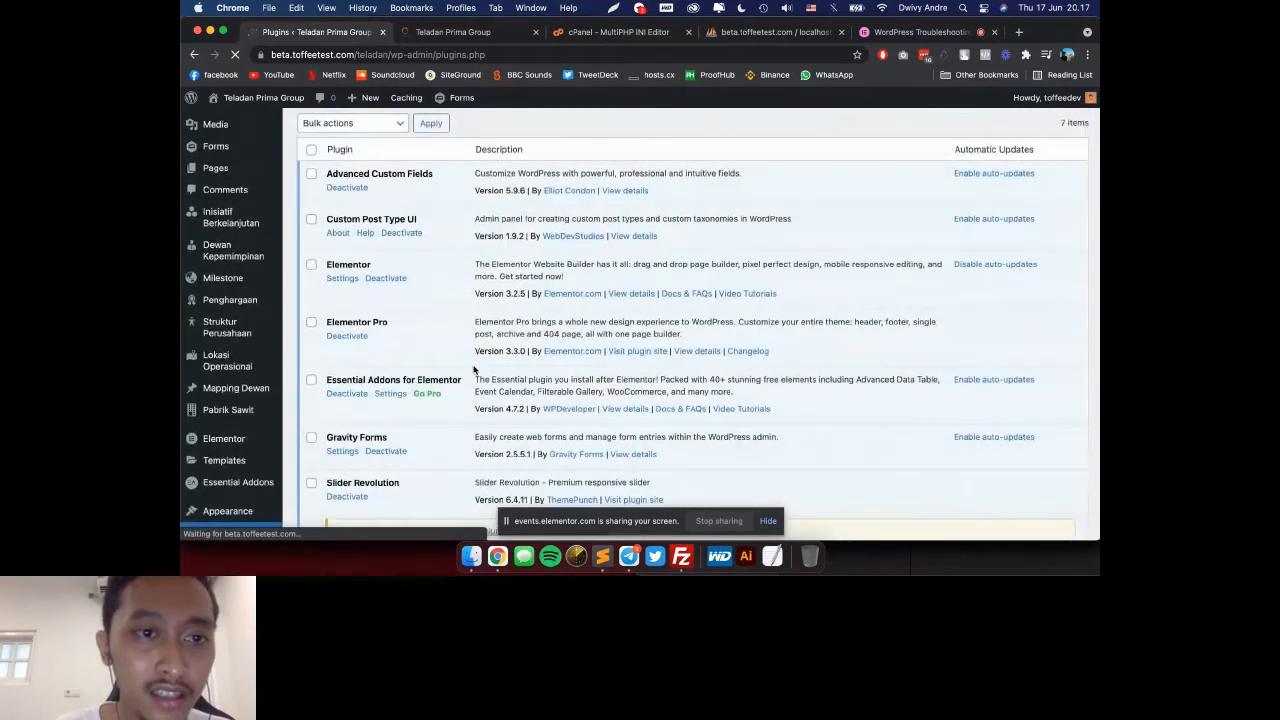
{"action": "triple_click", "coordinate": [389, 175]}
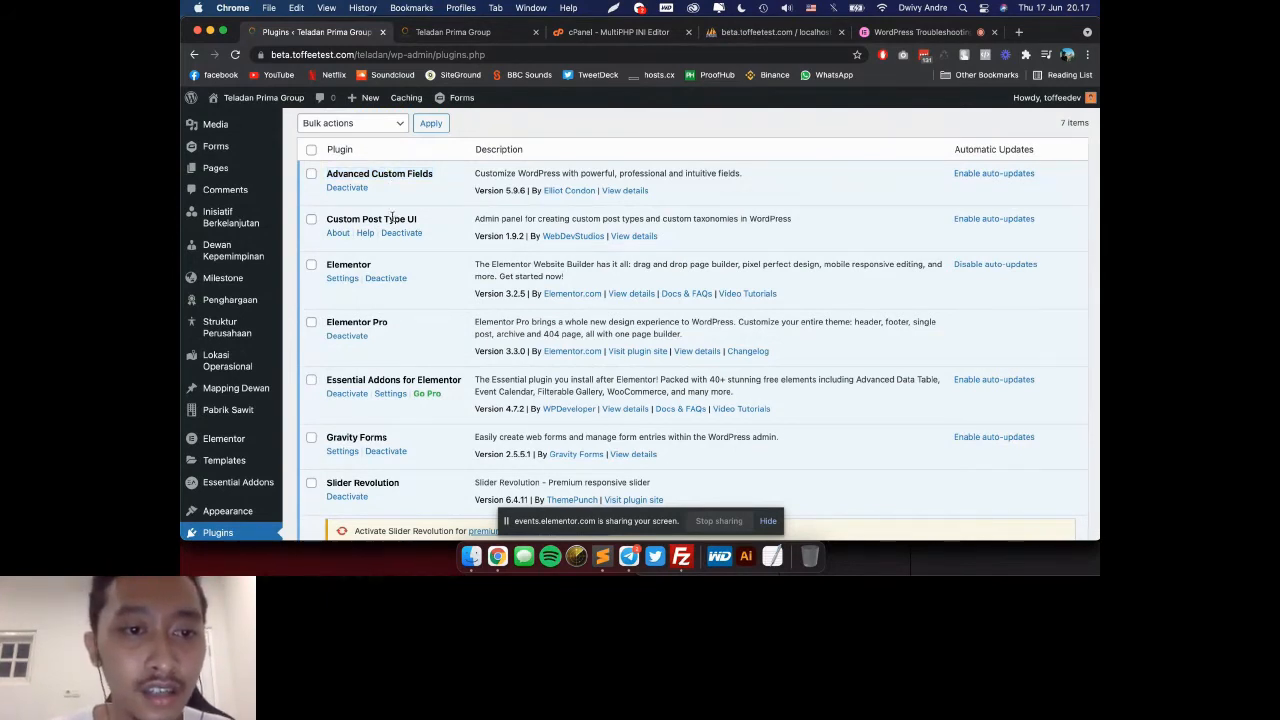
{"action": "triple_click", "coordinate": [392, 218]}
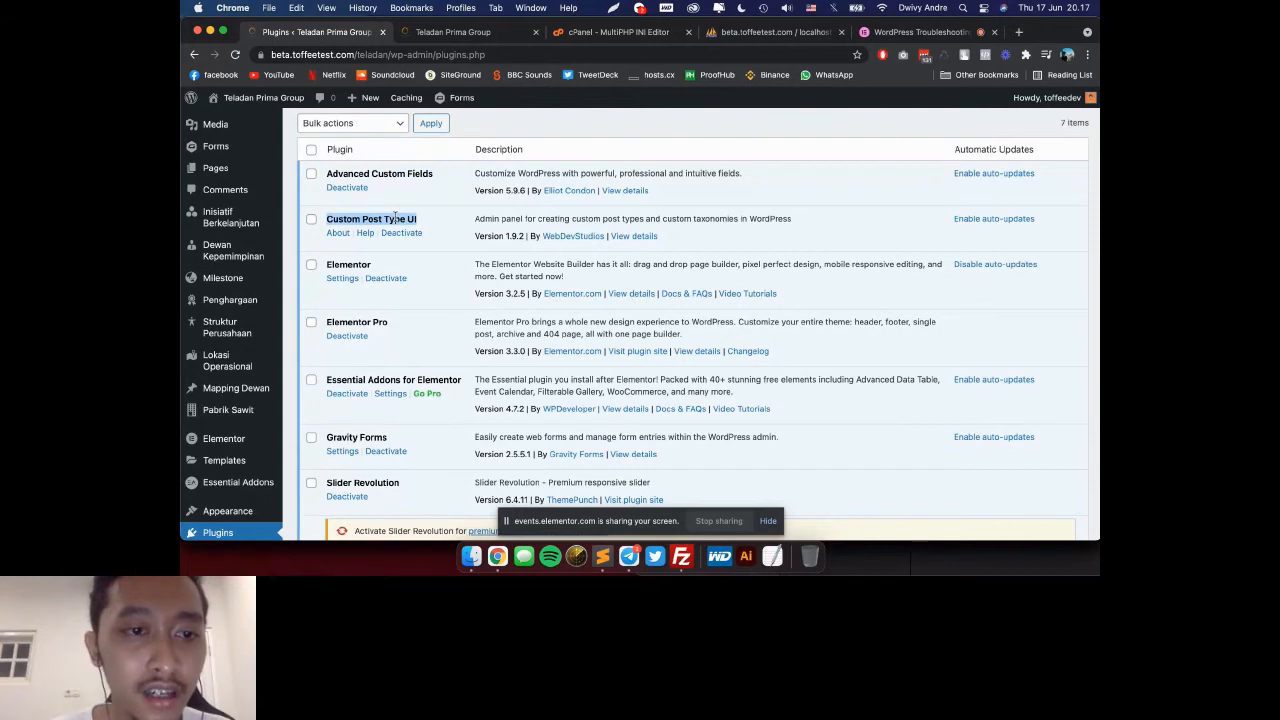
{"action": "scroll", "coordinate": [384, 208], "scroll_direction": "down", "scroll_amount": 1}
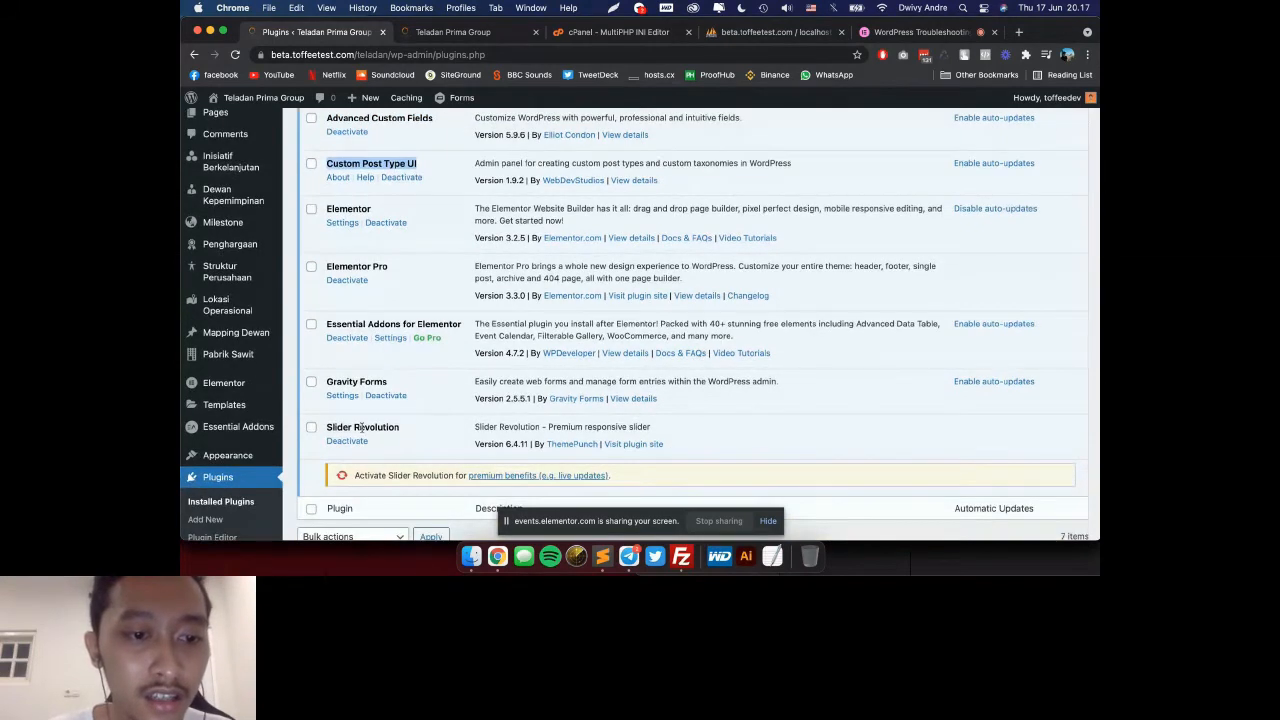
{"action": "triple_click", "coordinate": [383, 323]}
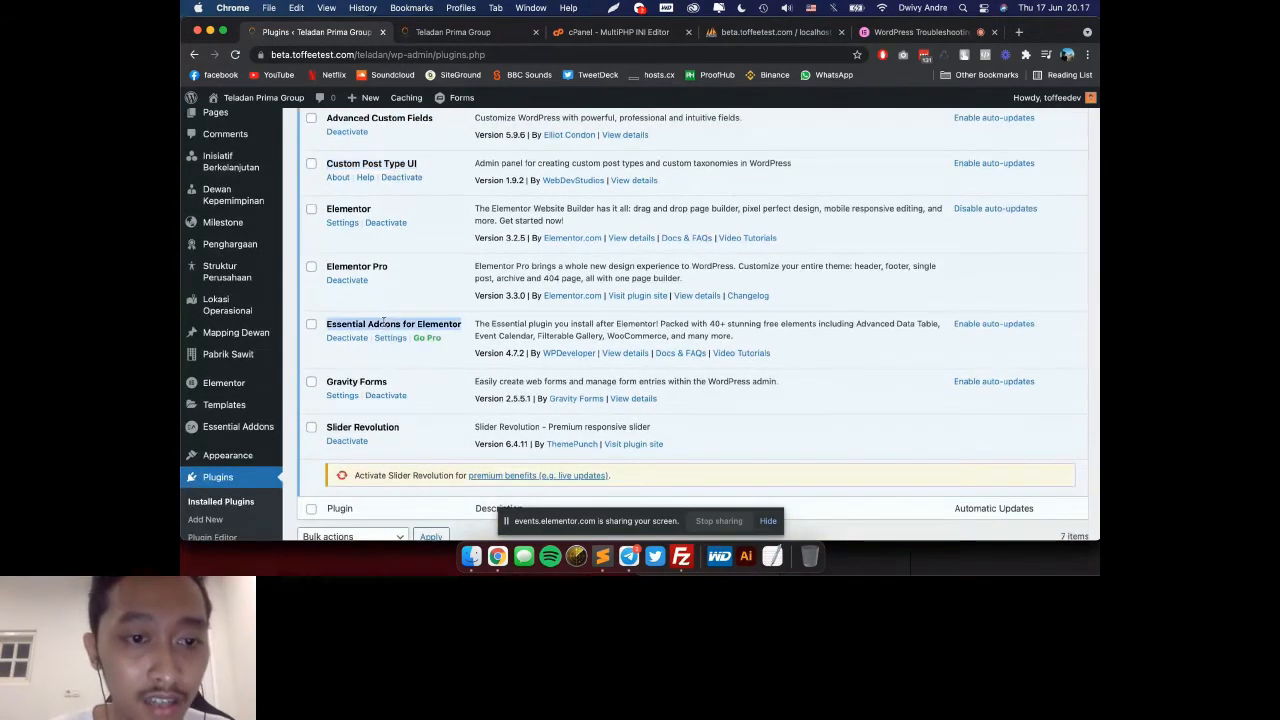
{"action": "triple_click", "coordinate": [362, 380]}
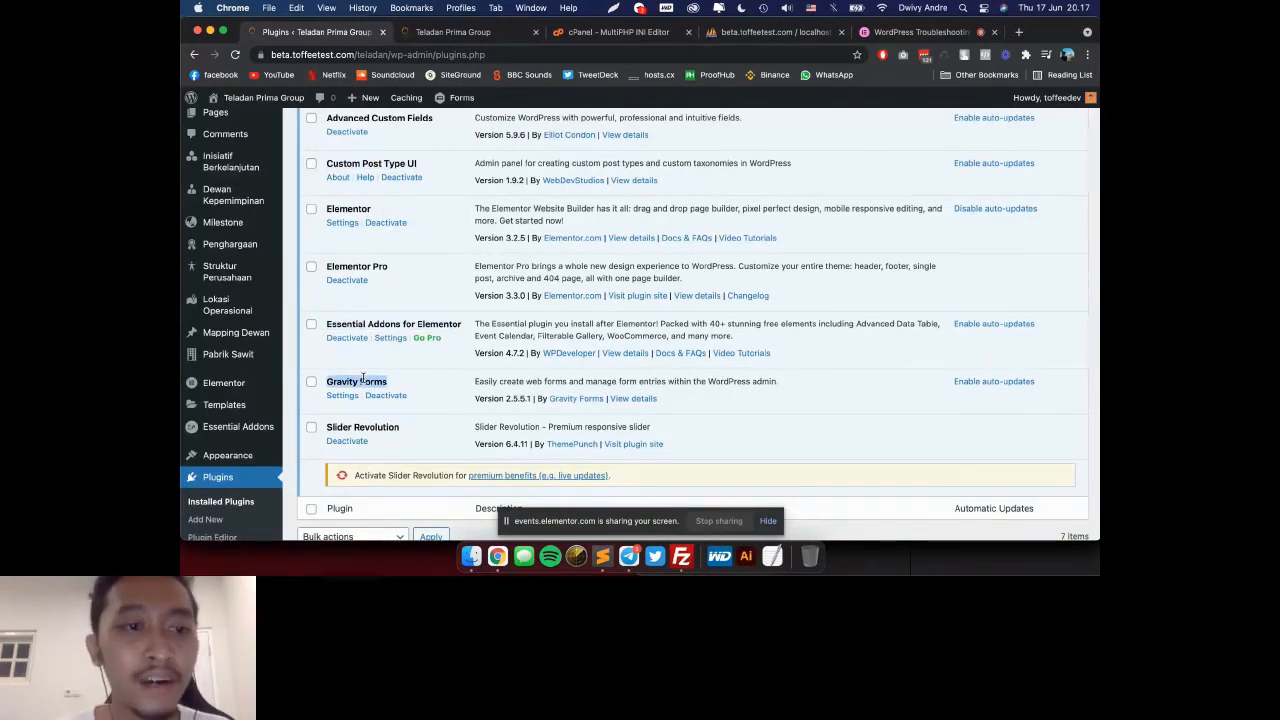
Step: Review the whole installed plugins list and return to the error prevention slide in Google Slides
{"action": "scroll", "coordinate": [531, 371], "scroll_direction": "up", "scroll_amount": 3}
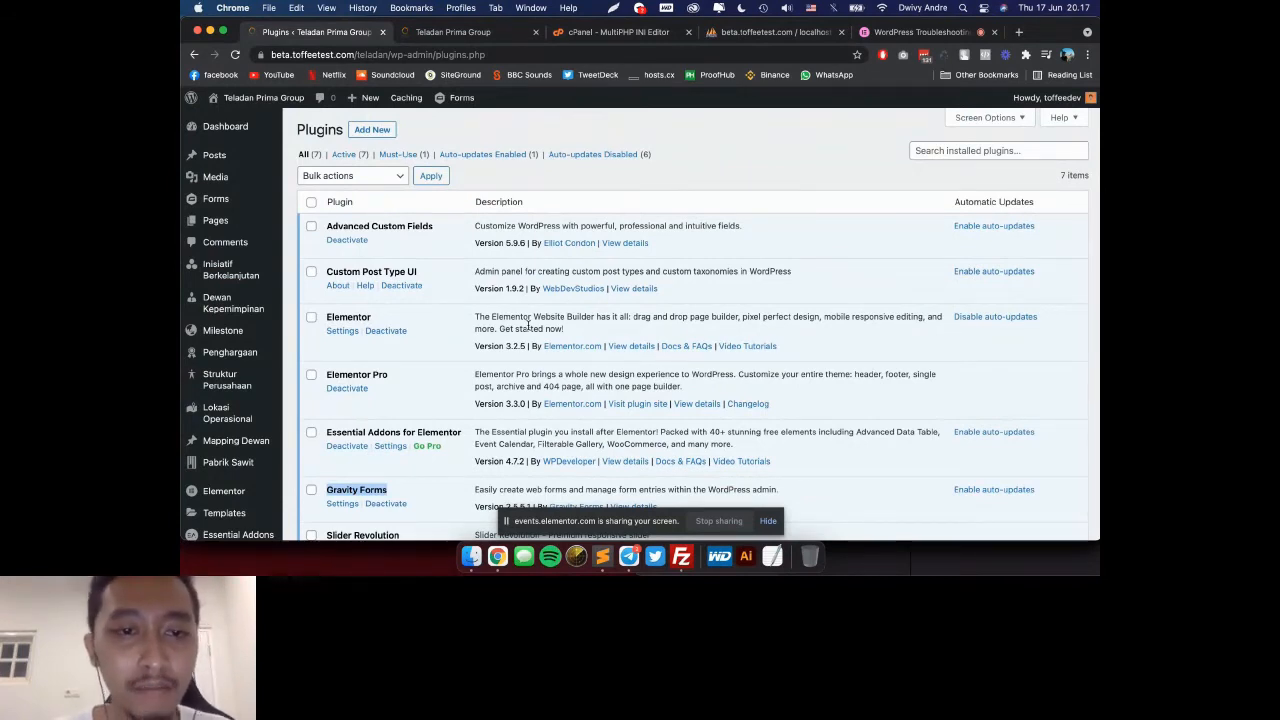
{"action": "scroll", "coordinate": [528, 325], "scroll_direction": "down", "scroll_amount": 5}
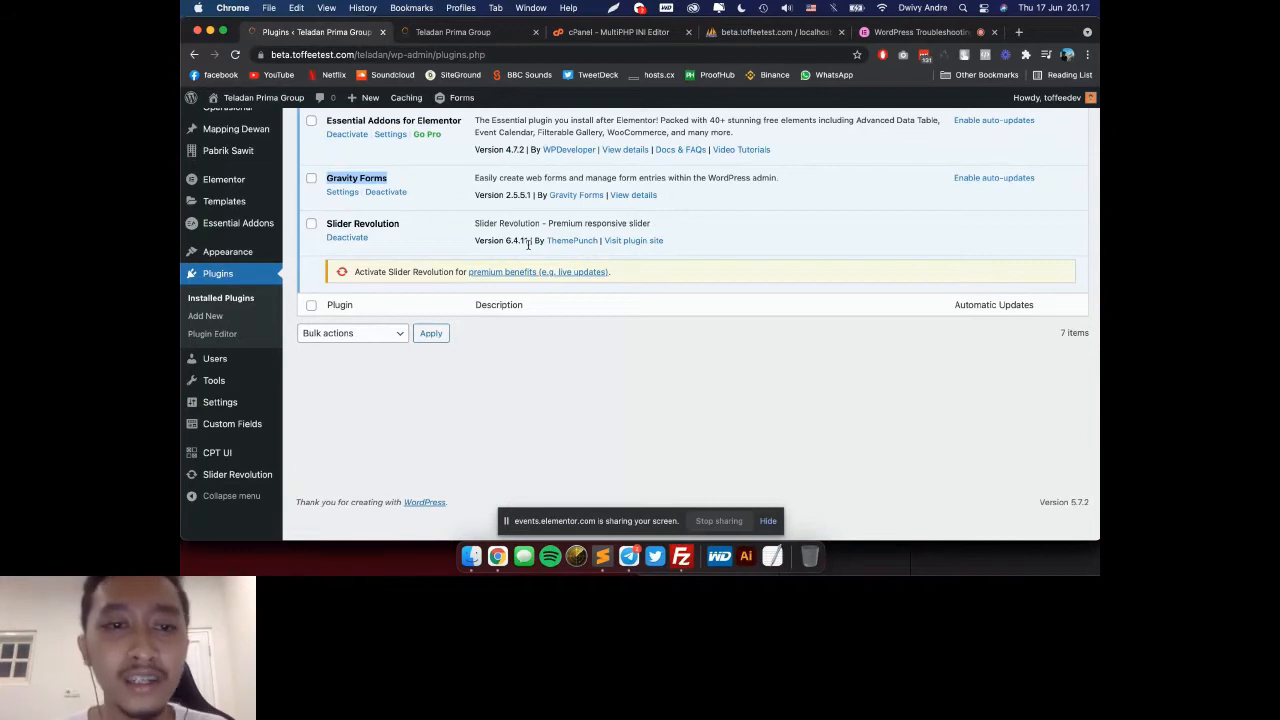
{"action": "scroll", "coordinate": [528, 244], "scroll_direction": "up", "scroll_amount": 3}
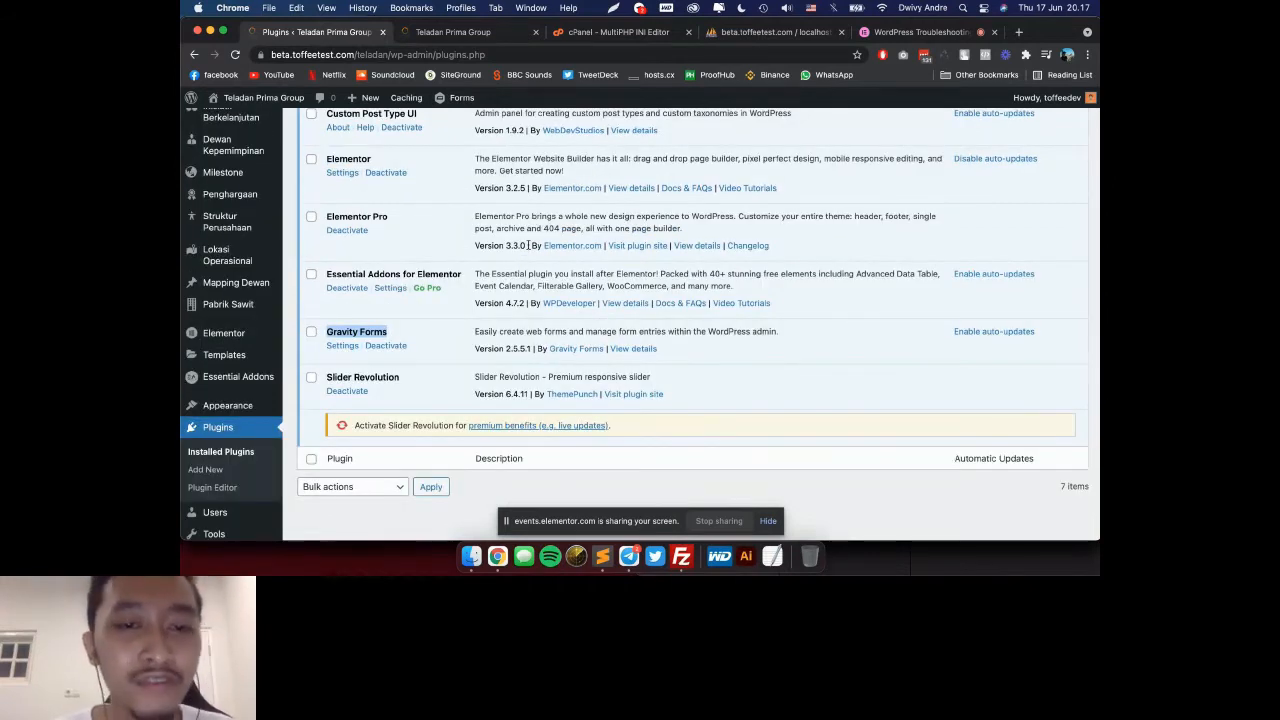
{"action": "scroll", "coordinate": [528, 244], "scroll_direction": "up", "scroll_amount": 2}
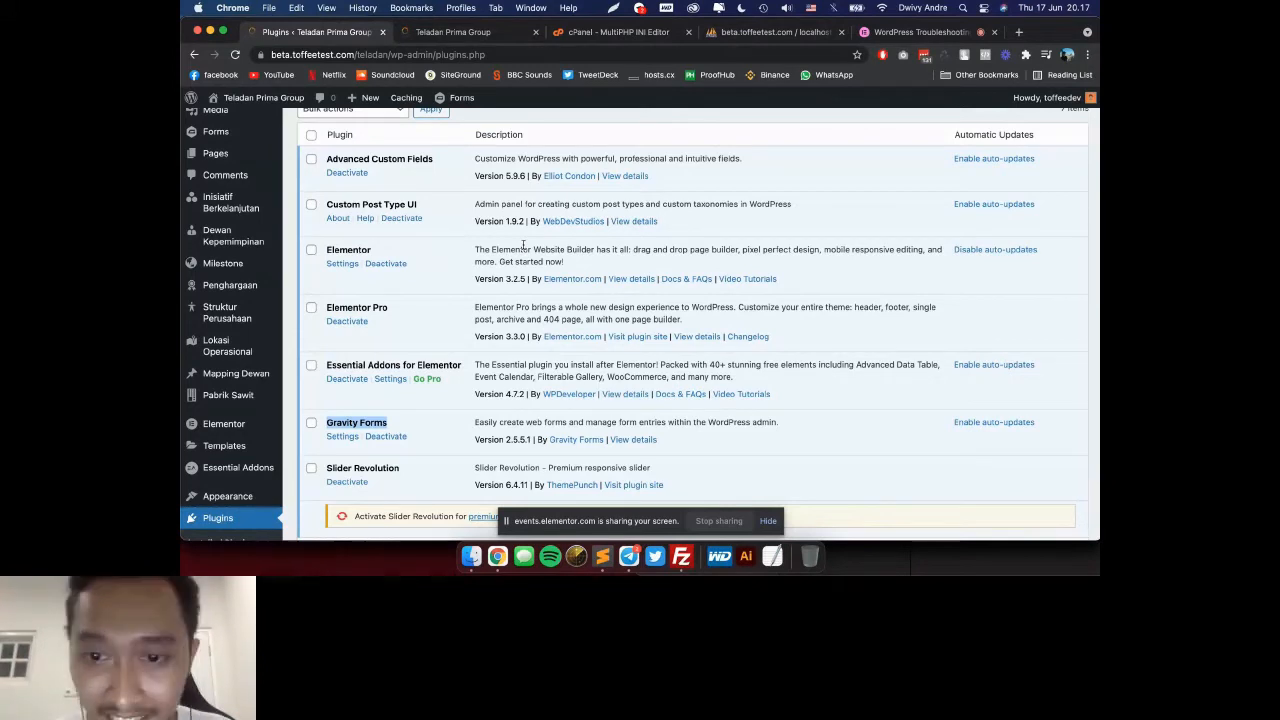
{"action": "key", "text": "super+grave"}
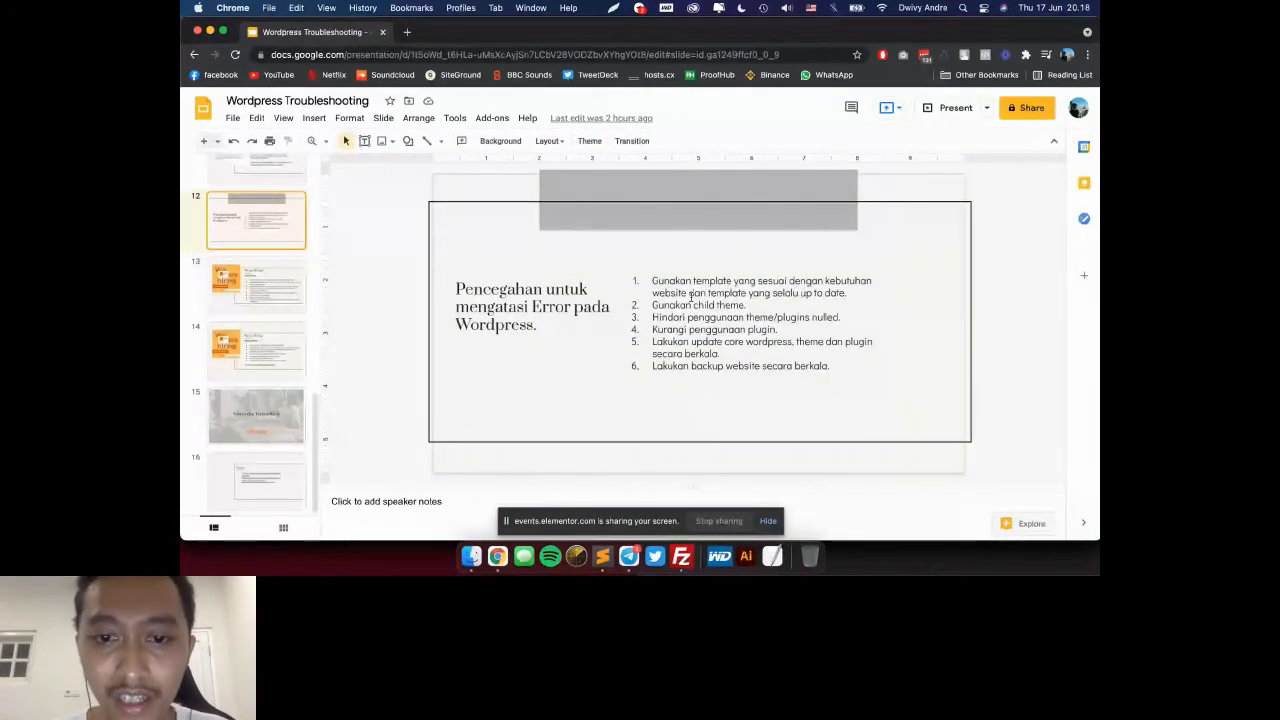